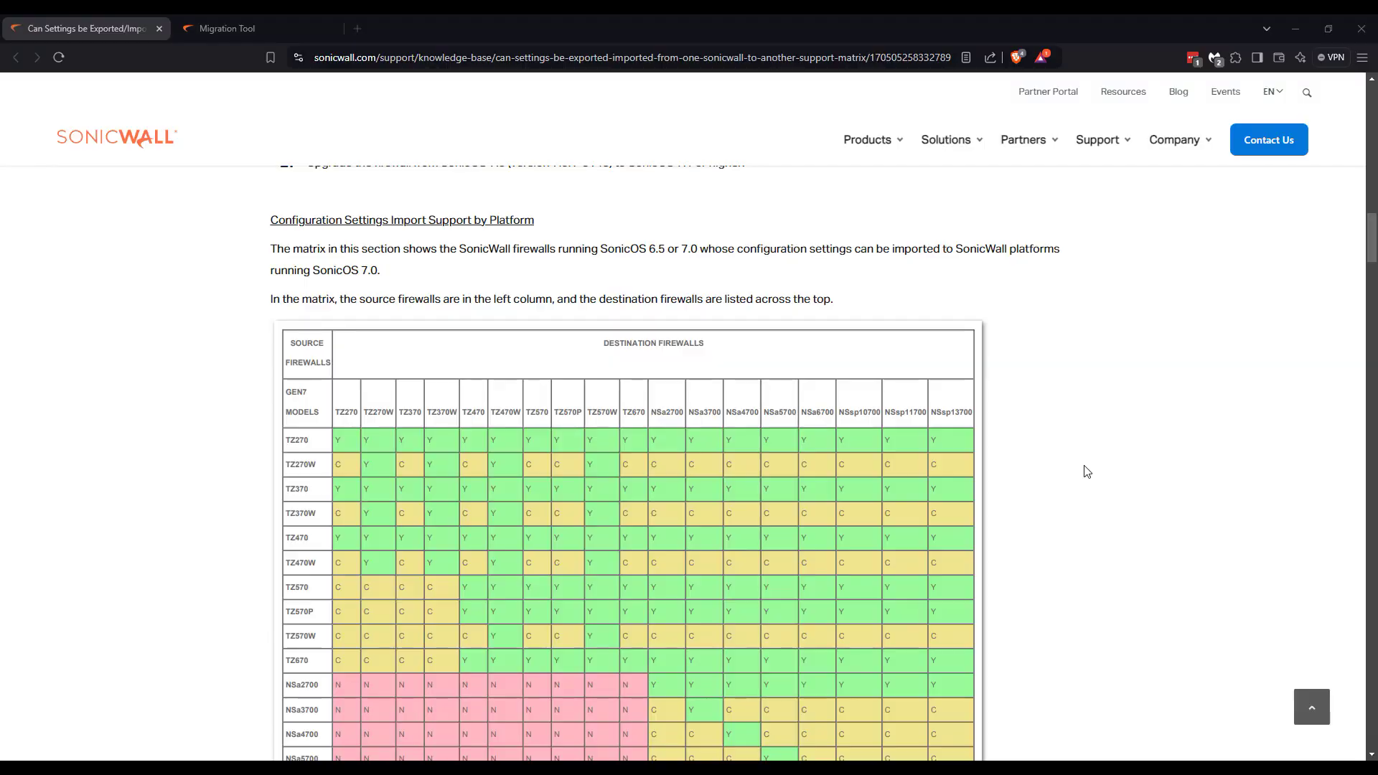
Scroll through the Gen7 and Gen6 import matrices and legend, returning to the Gen6 TZ300 row.
{"action": "scroll", "coordinate": [1087, 471], "scroll_direction": "up", "scroll_amount": 1}
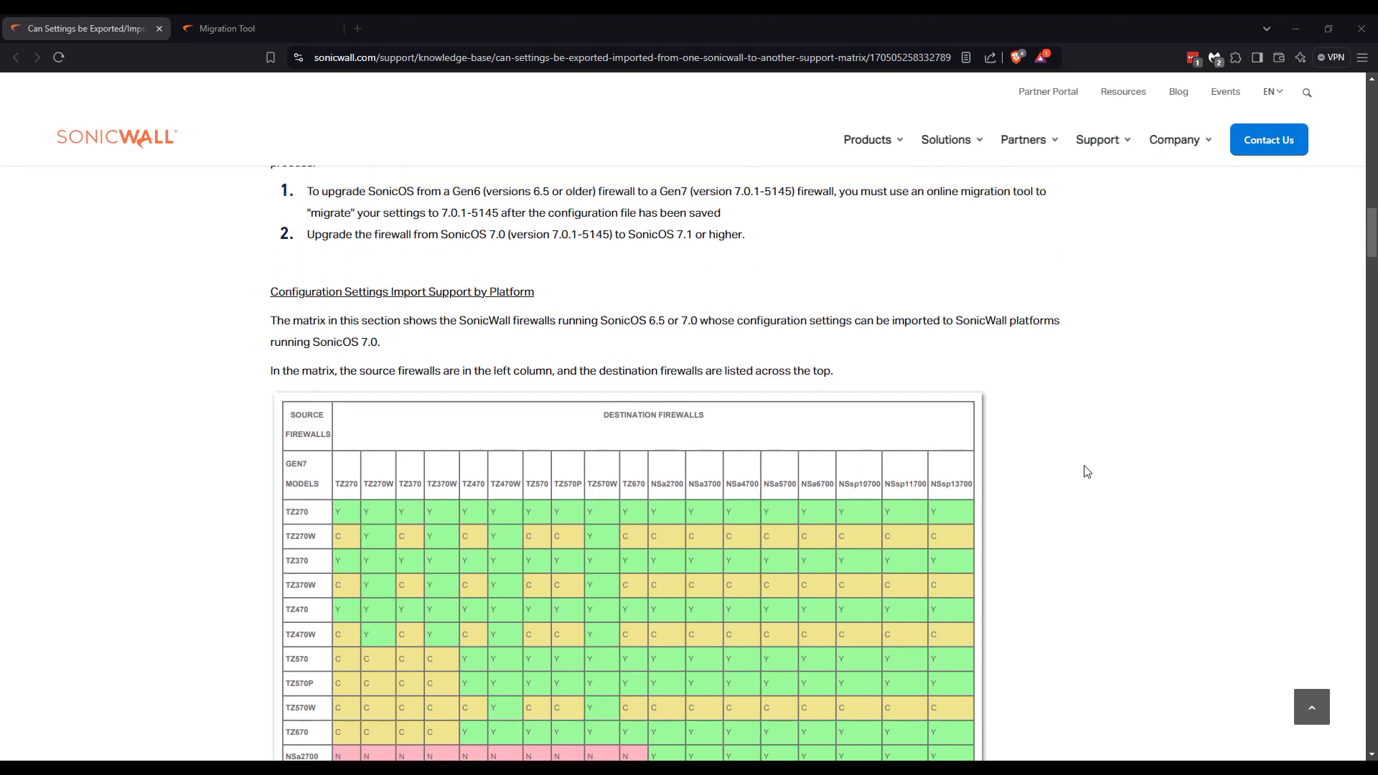
{"action": "scroll", "coordinate": [1088, 471], "scroll_direction": "up", "scroll_amount": 1}
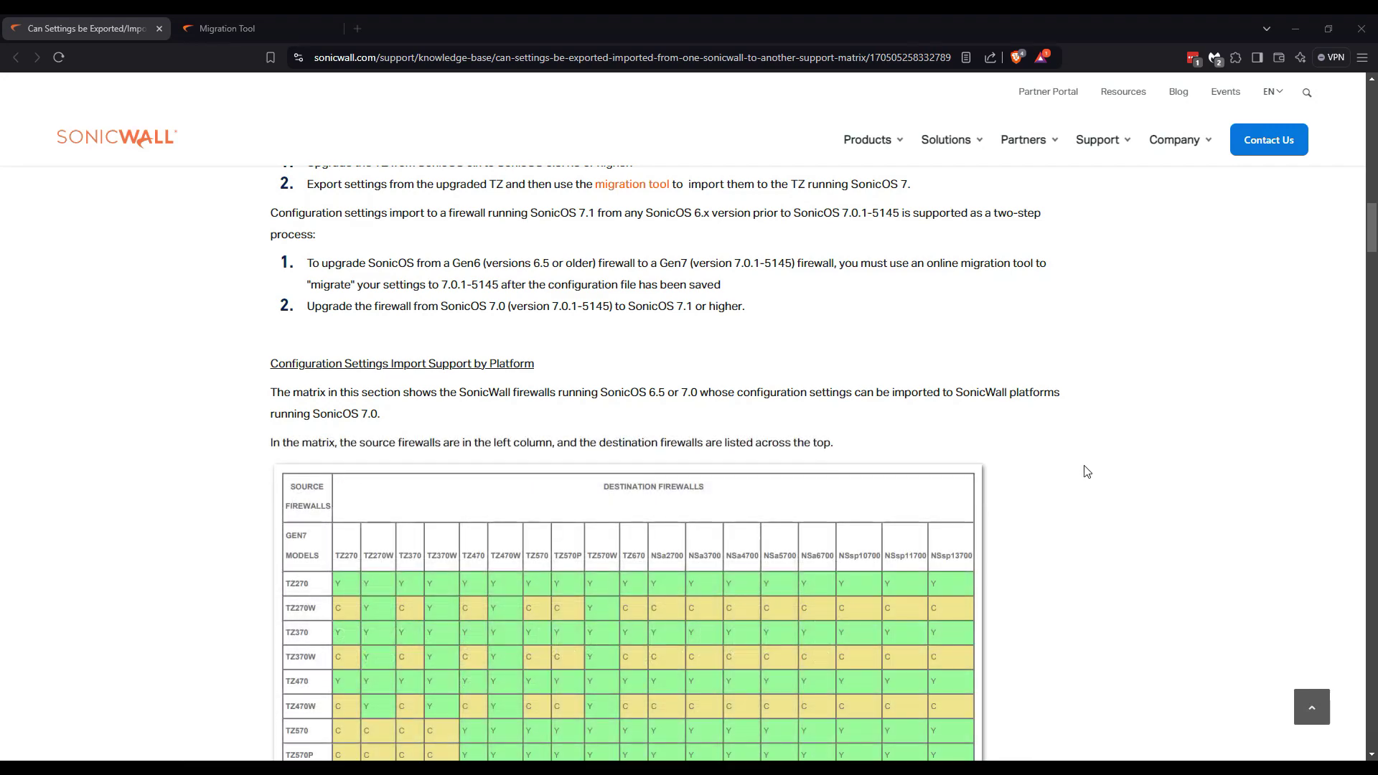
{"action": "scroll", "coordinate": [1087, 472], "scroll_direction": "down", "scroll_amount": 1}
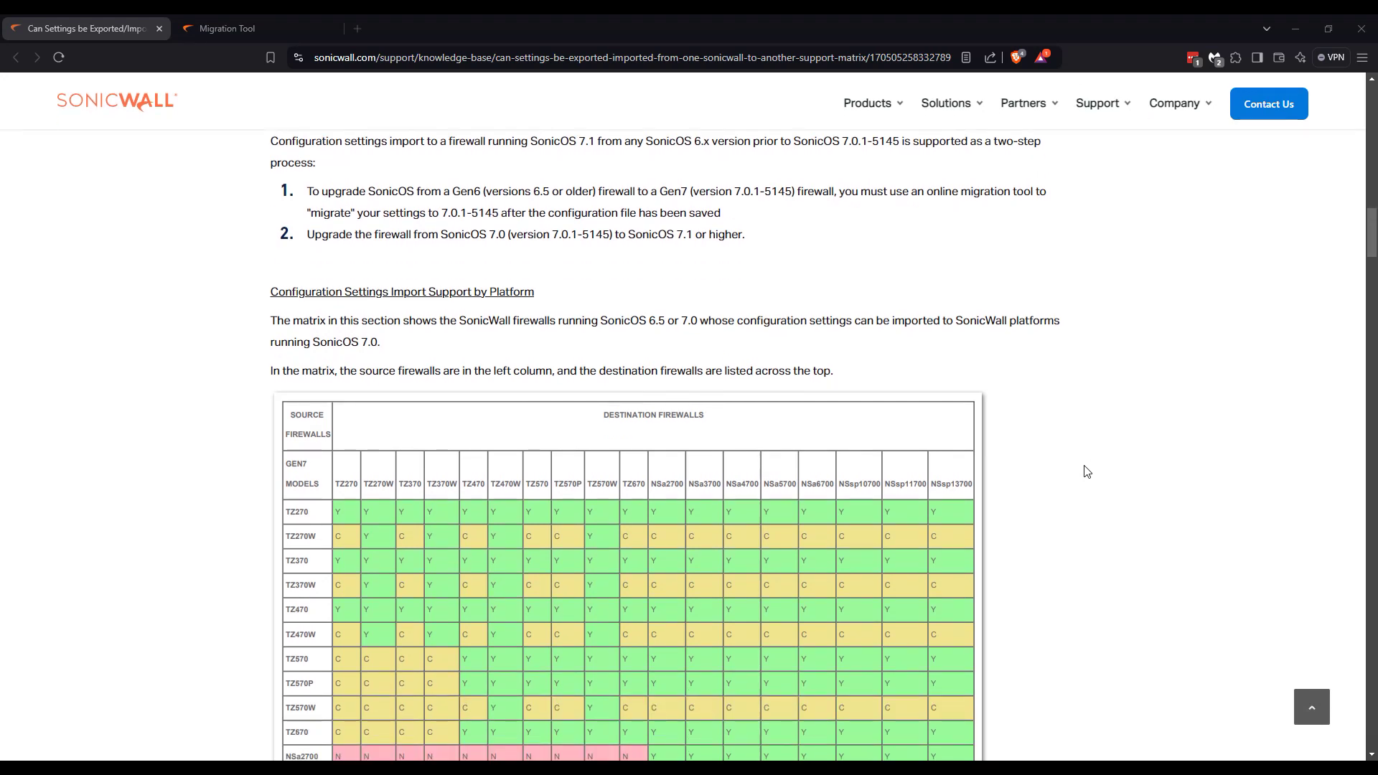
{"action": "scroll", "coordinate": [1087, 471], "scroll_direction": "down", "scroll_amount": 1}
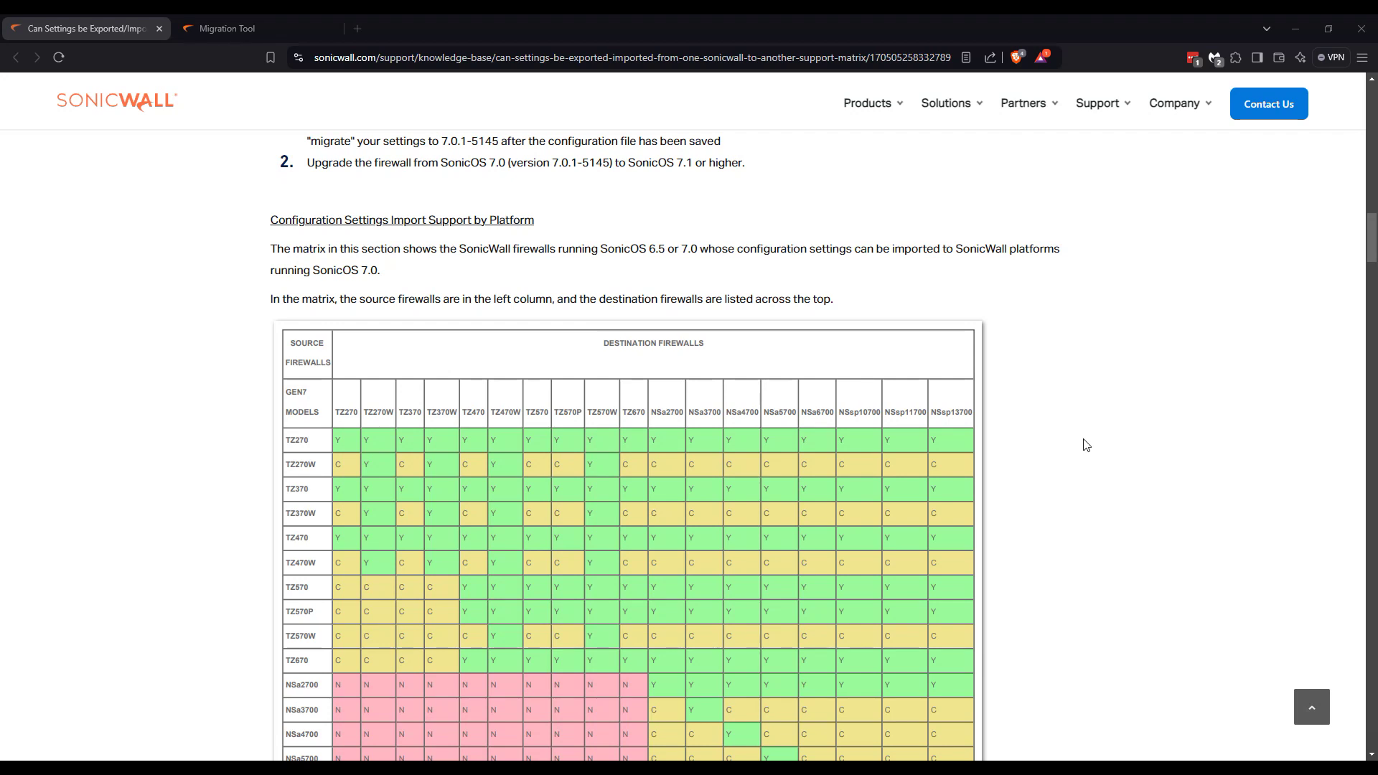
{"action": "scroll", "coordinate": [1087, 445], "scroll_direction": "down", "scroll_amount": 2}
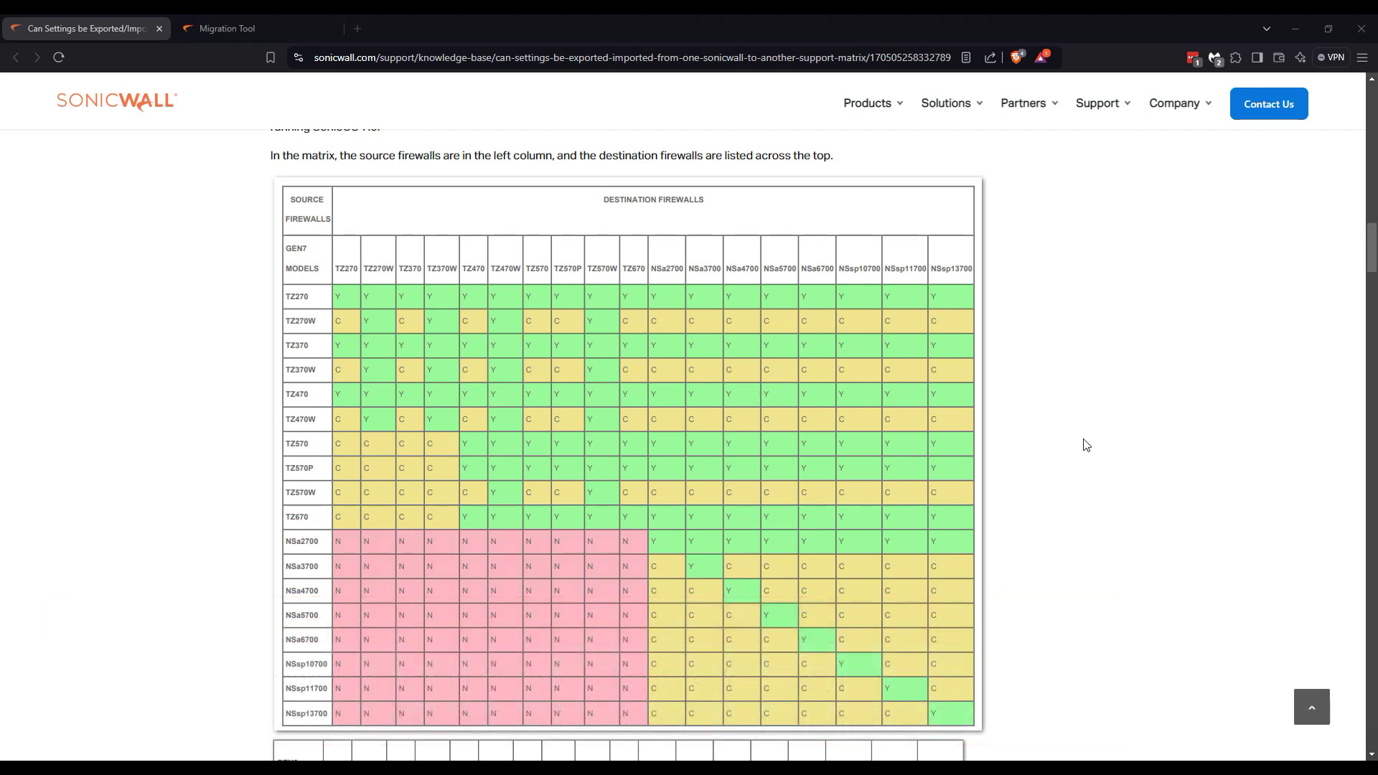
{"action": "scroll", "coordinate": [319, 305], "scroll_direction": "down", "scroll_amount": 10}
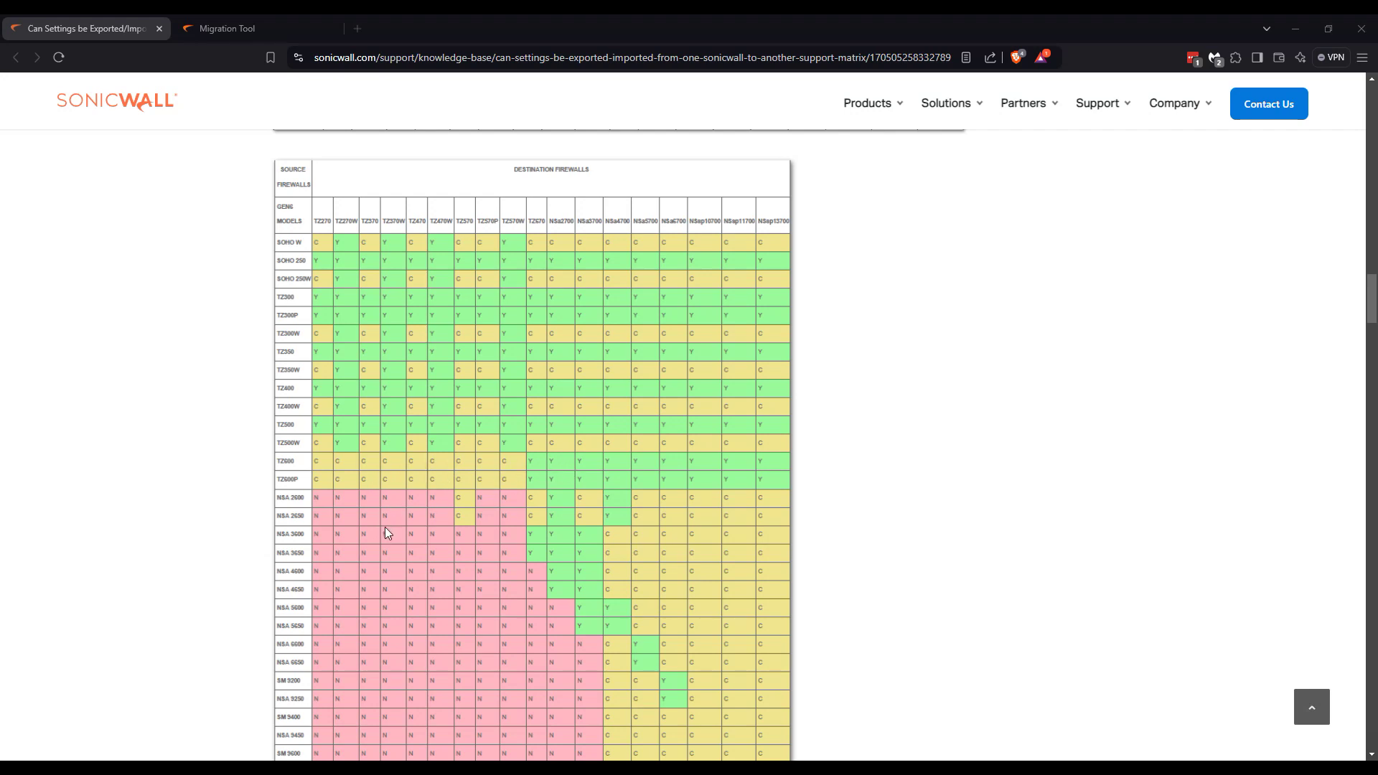
{"action": "scroll", "coordinate": [386, 533], "scroll_direction": "down", "scroll_amount": 3}
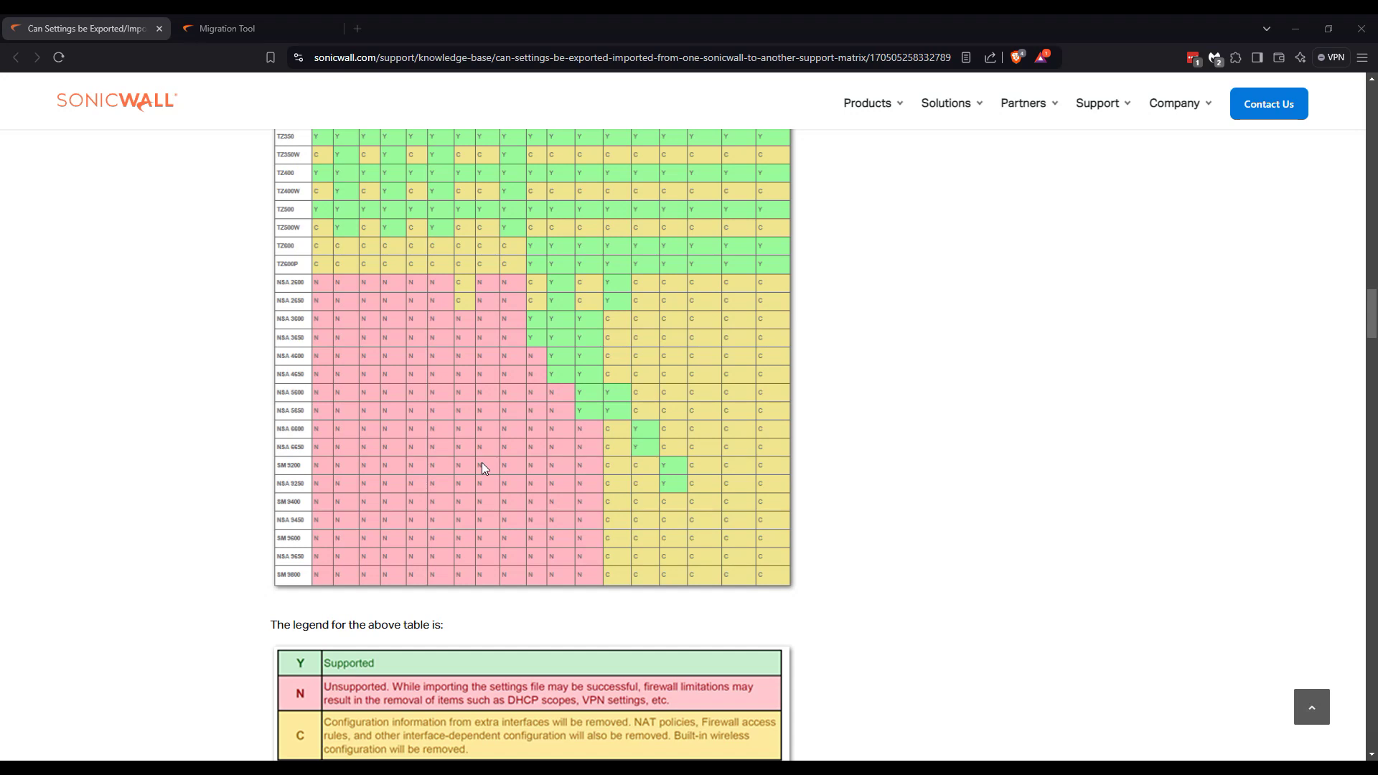
{"action": "scroll", "coordinate": [482, 464], "scroll_direction": "up", "scroll_amount": 1}
{"action": "scroll", "coordinate": [480, 466], "scroll_direction": "down", "scroll_amount": 3}
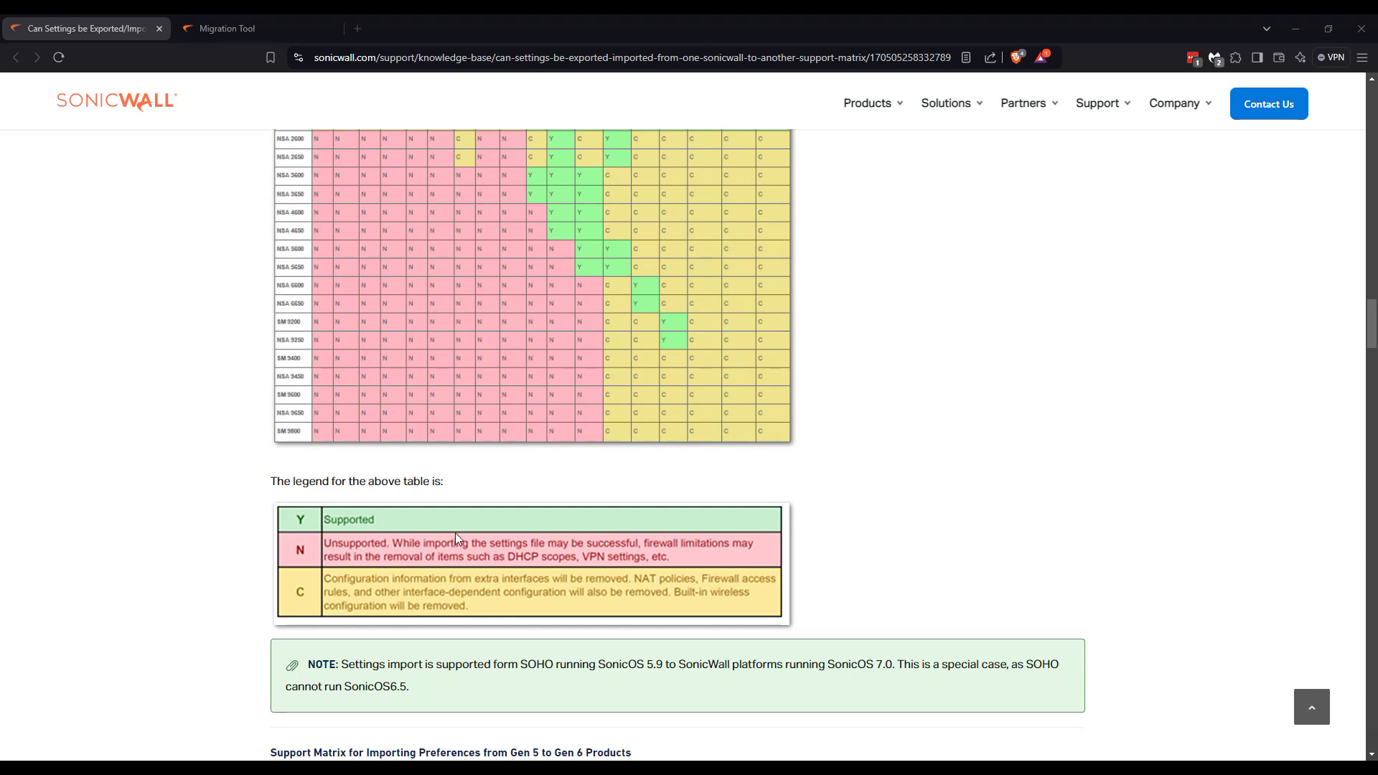
{"action": "scroll", "coordinate": [455, 533], "scroll_direction": "up", "scroll_amount": 3}
{"action": "scroll", "coordinate": [467, 526], "scroll_direction": "up", "scroll_amount": 4}
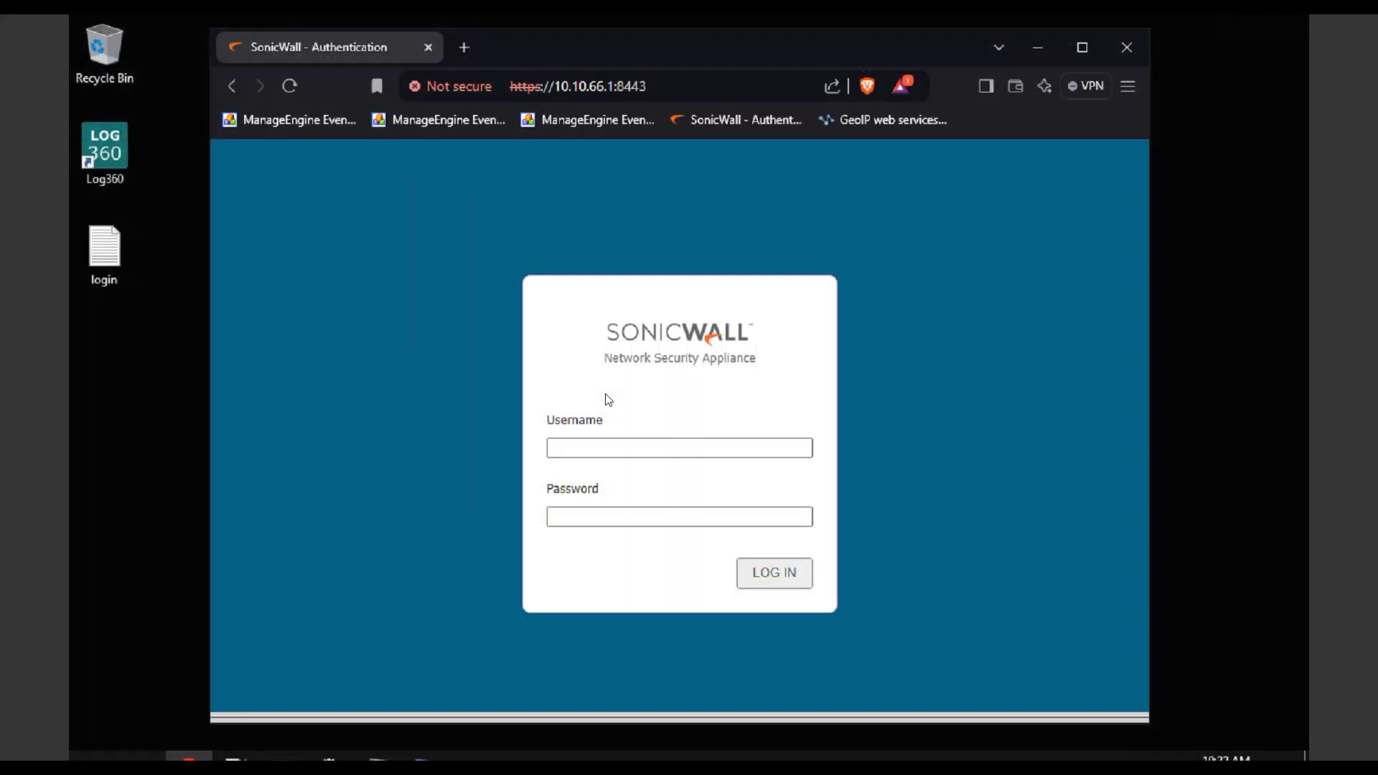
Log in to SonicOS as admin with the administrator password.
{"action": "left_click", "coordinate": [608, 445]}
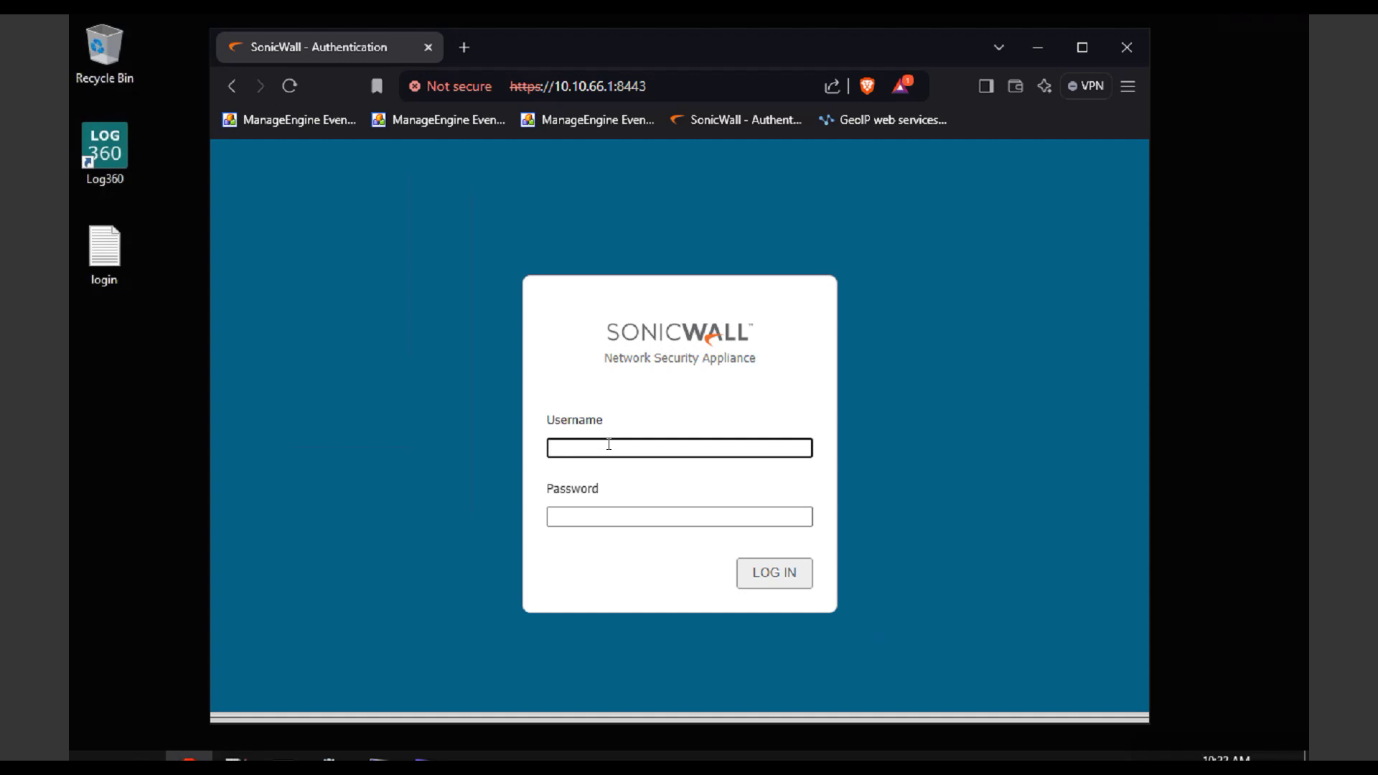
{"action": "type", "text": "admin"}
{"action": "key", "text": "Tab"}
{"action": "type", "text": "••••••••"}
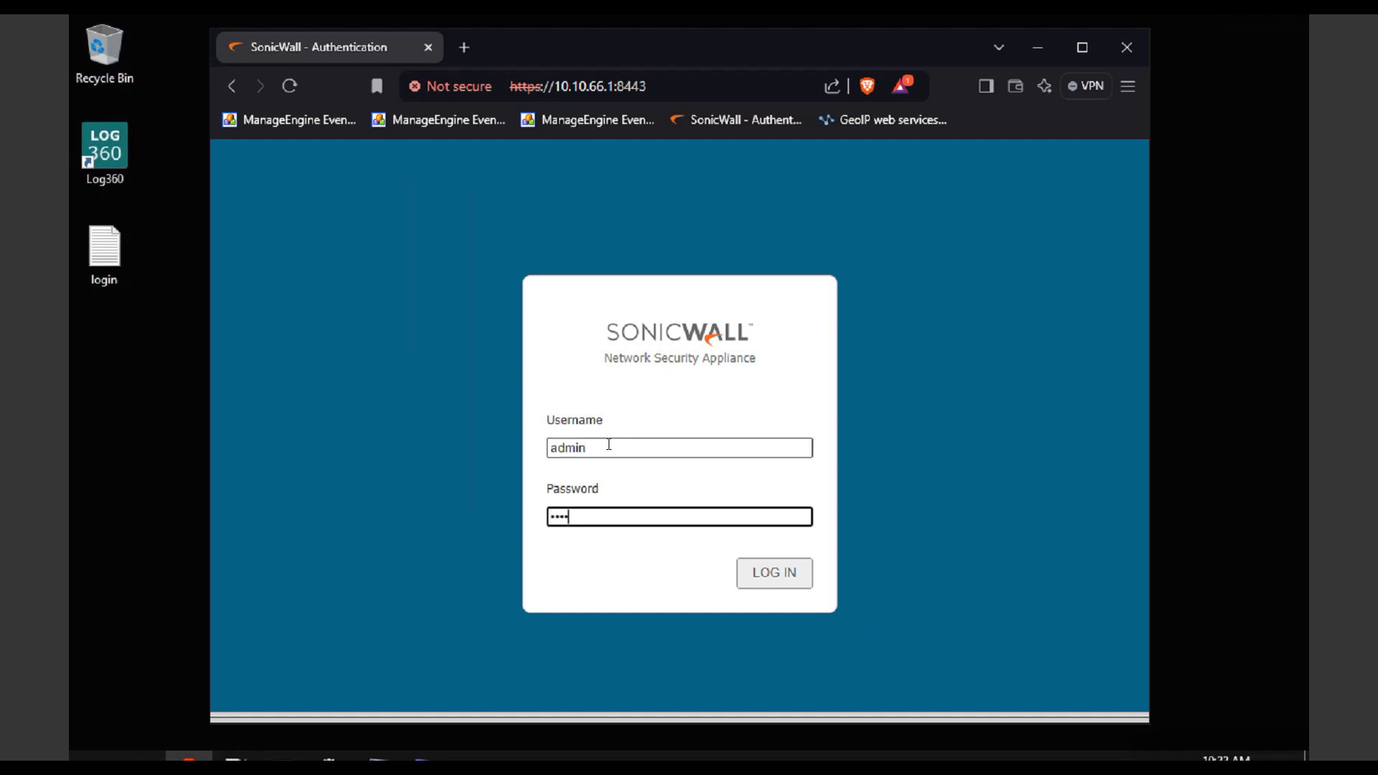
{"action": "key", "text": "Return"}
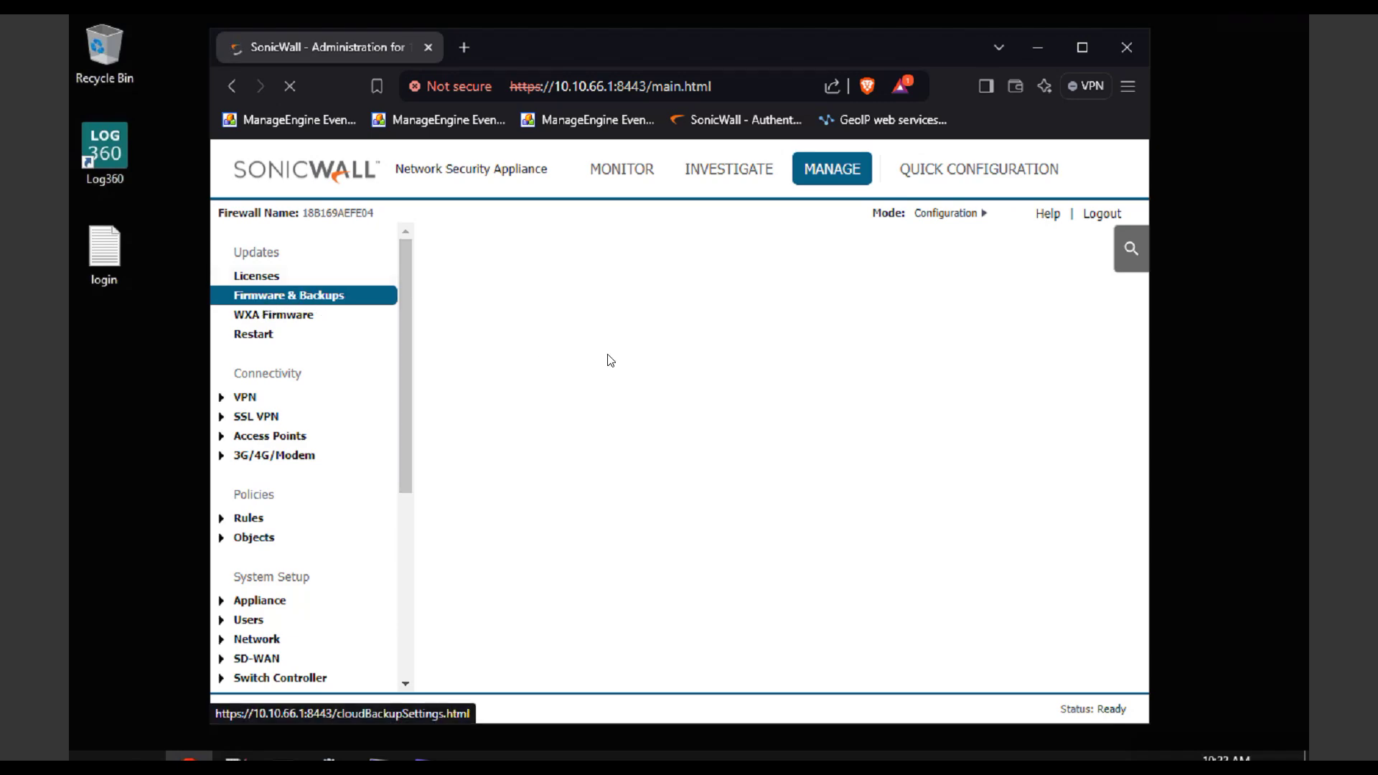
{"action": "left_click", "coordinate": [1083, 50]}
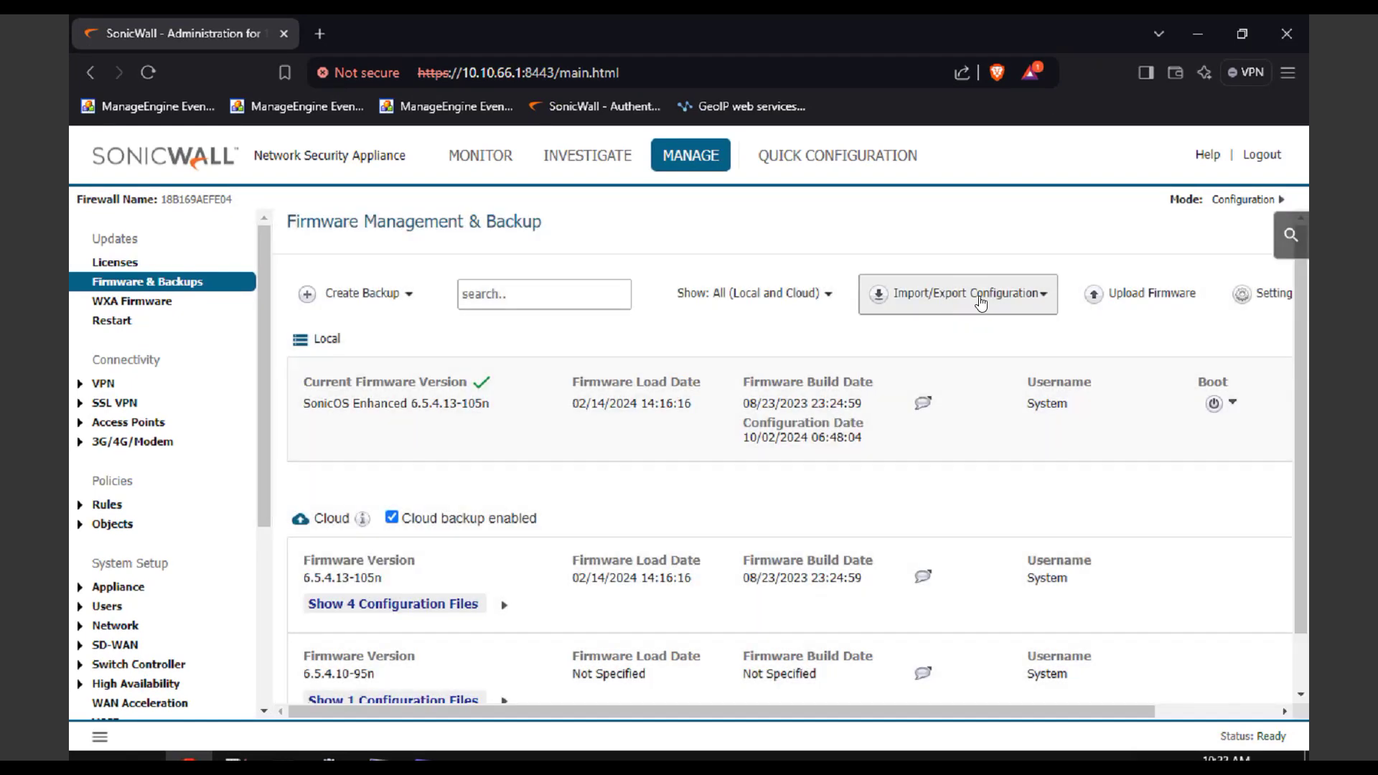
{"action": "left_click", "coordinate": [980, 303]}
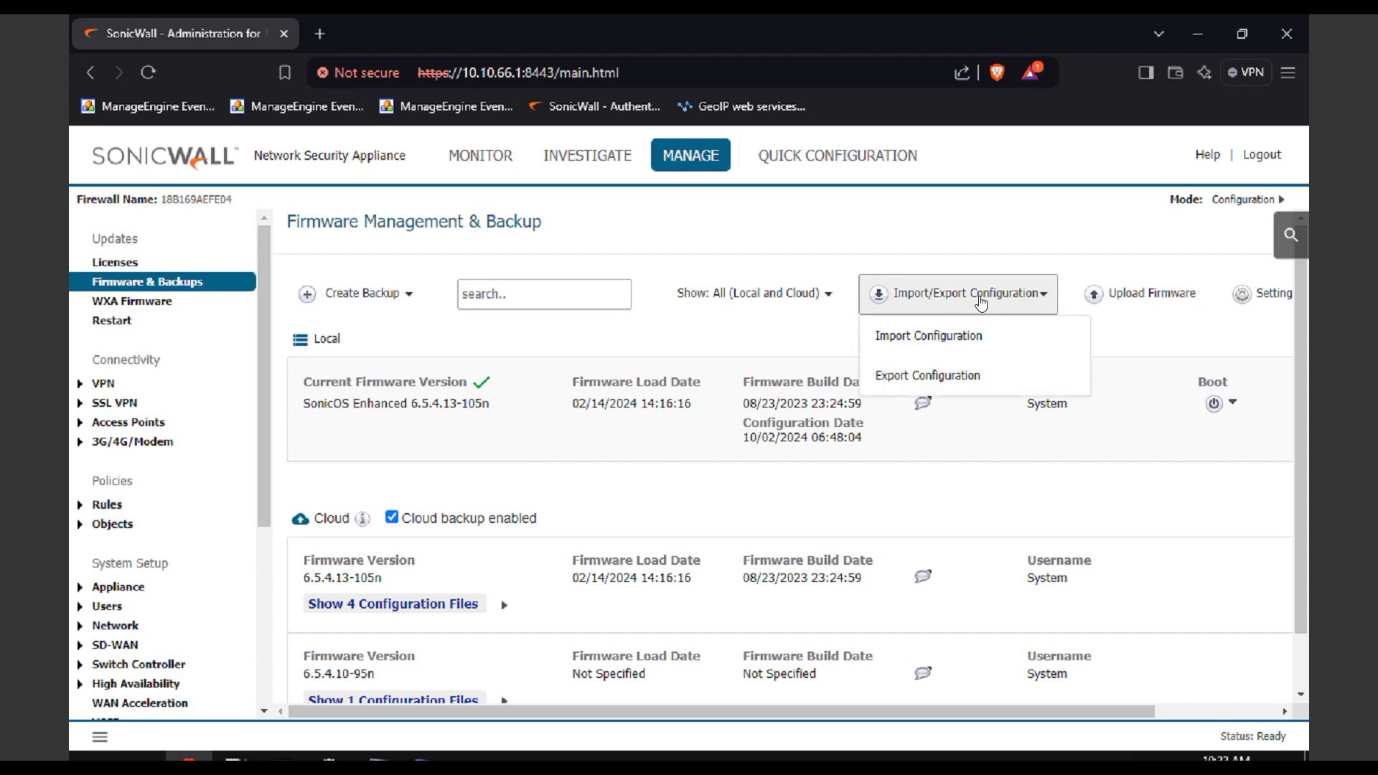
{"action": "left_click", "coordinate": [960, 378]}
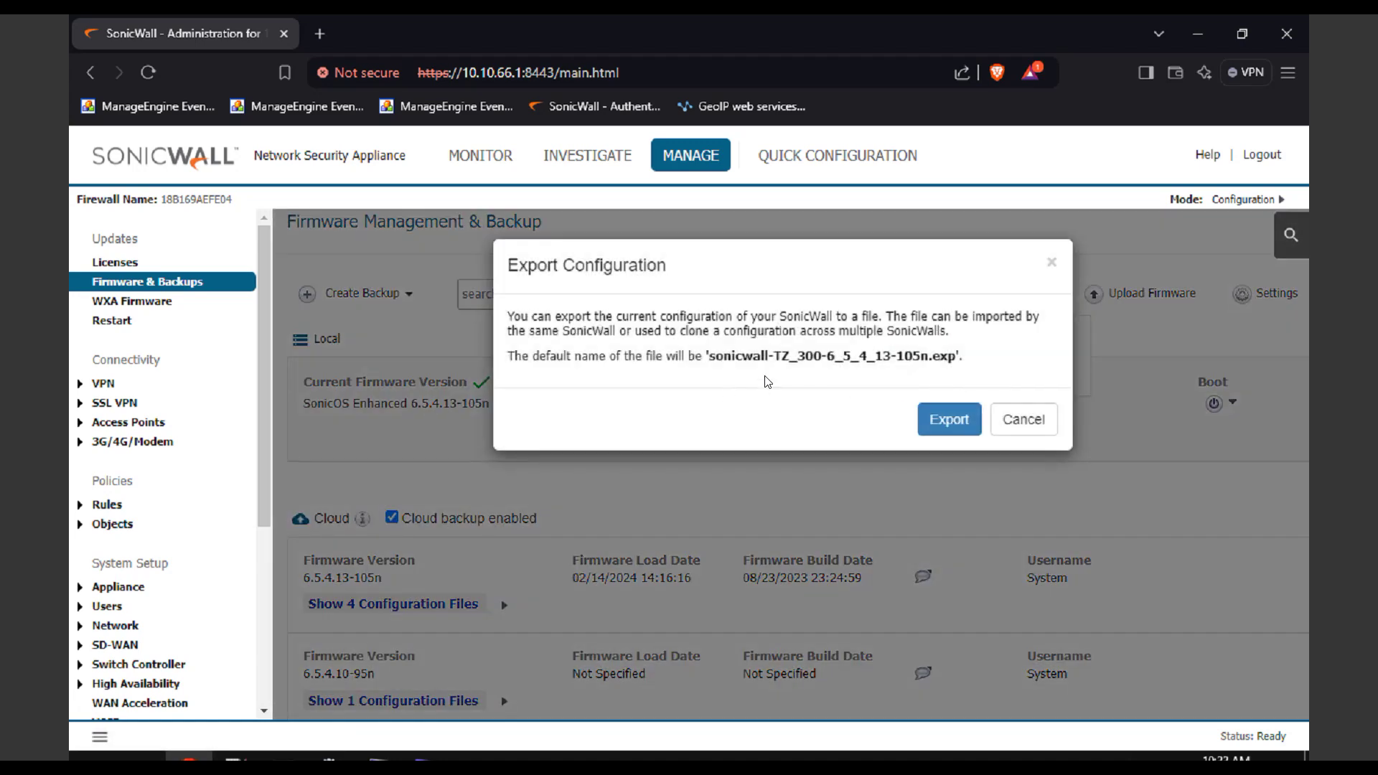
{"action": "left_click", "coordinate": [946, 425]}
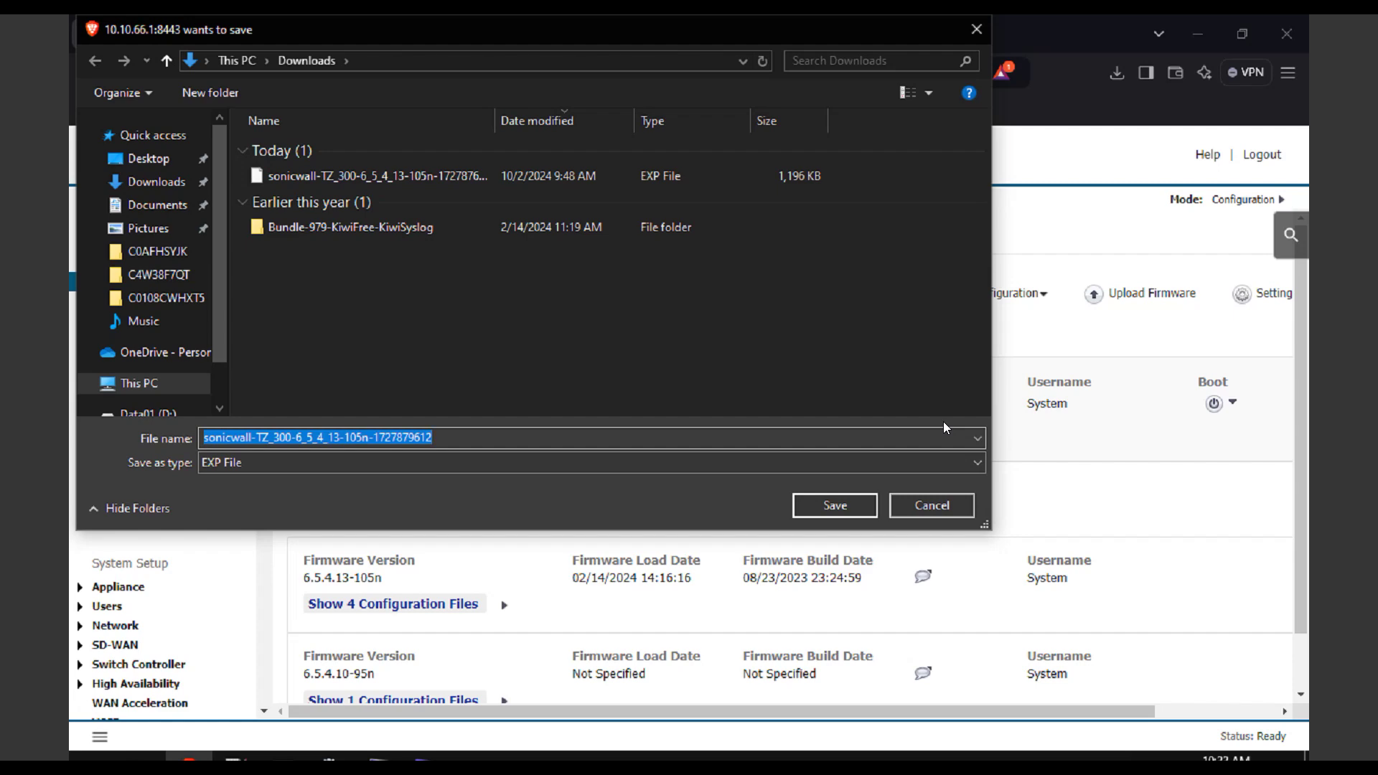
{"action": "left_click", "coordinate": [453, 437]}
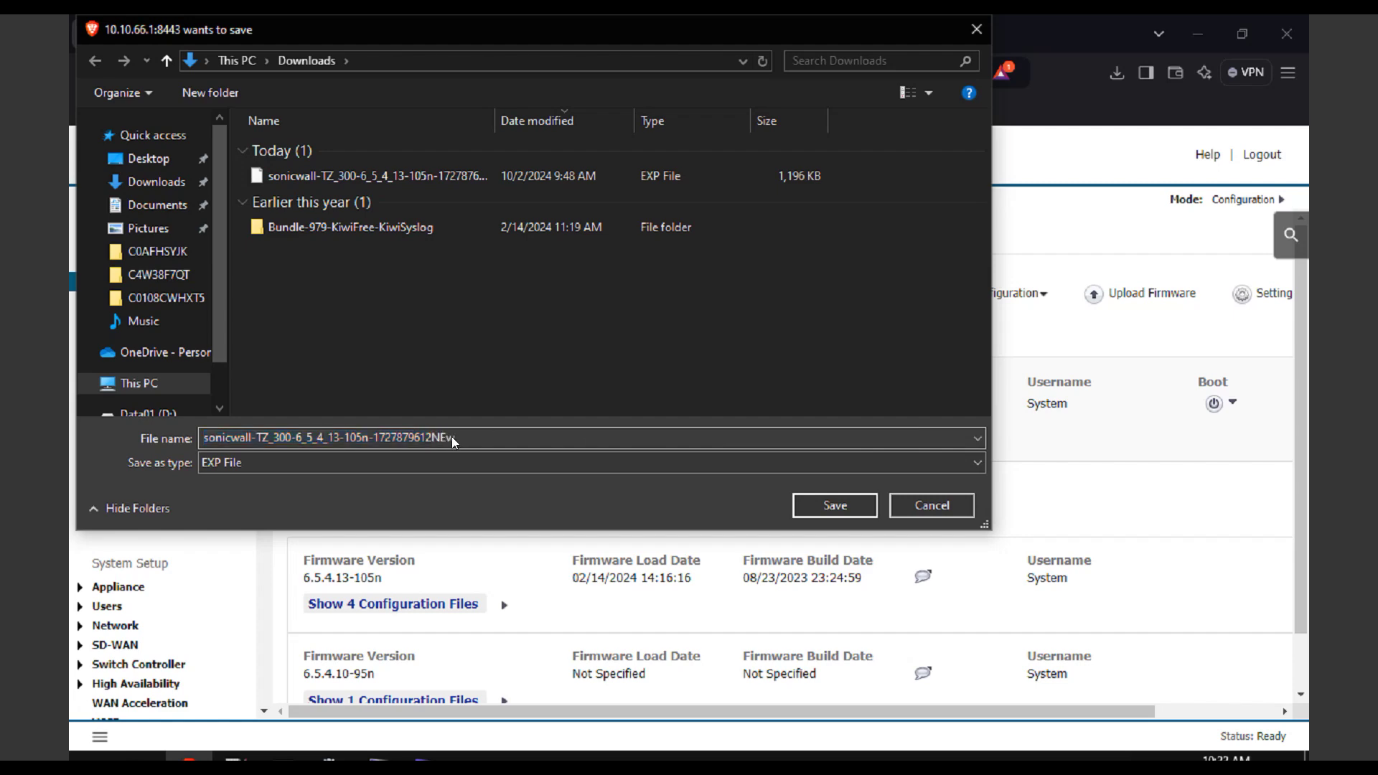
{"action": "type", "text": "NEw"}
{"action": "key", "text": "Return"}
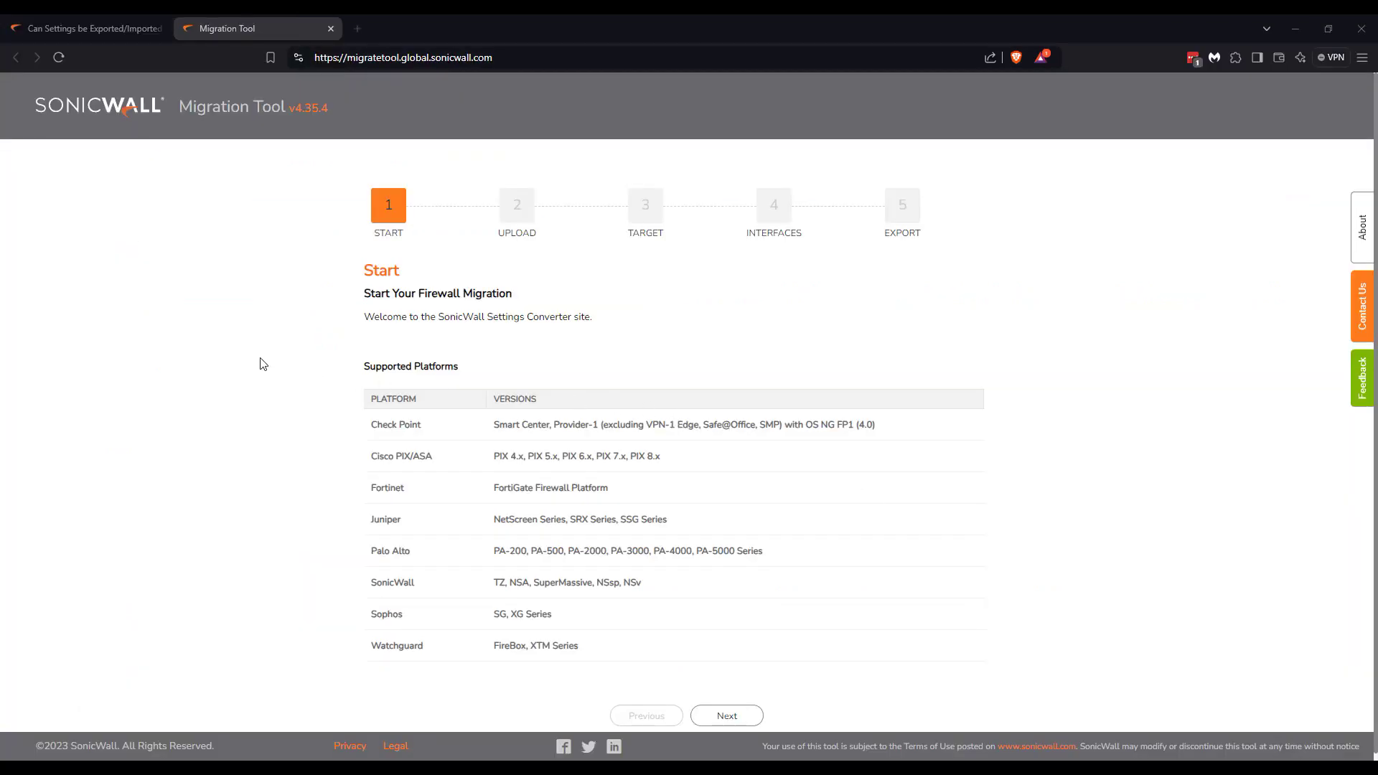
Advance the Migration Tool from its Start page to Upload Configuration, showing the source product list.
{"action": "left_click", "coordinate": [263, 364]}
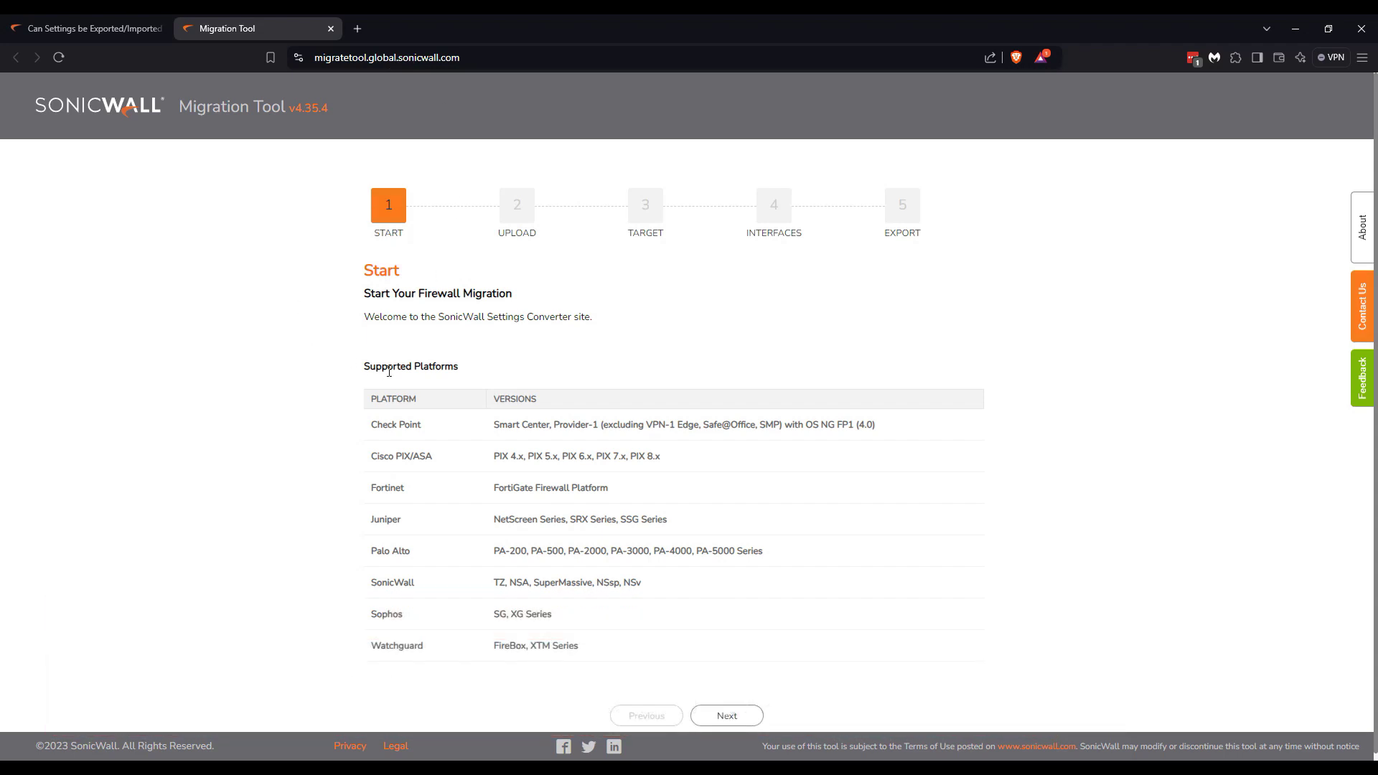
{"action": "scroll", "coordinate": [746, 451], "scroll_direction": "down", "scroll_amount": 1}
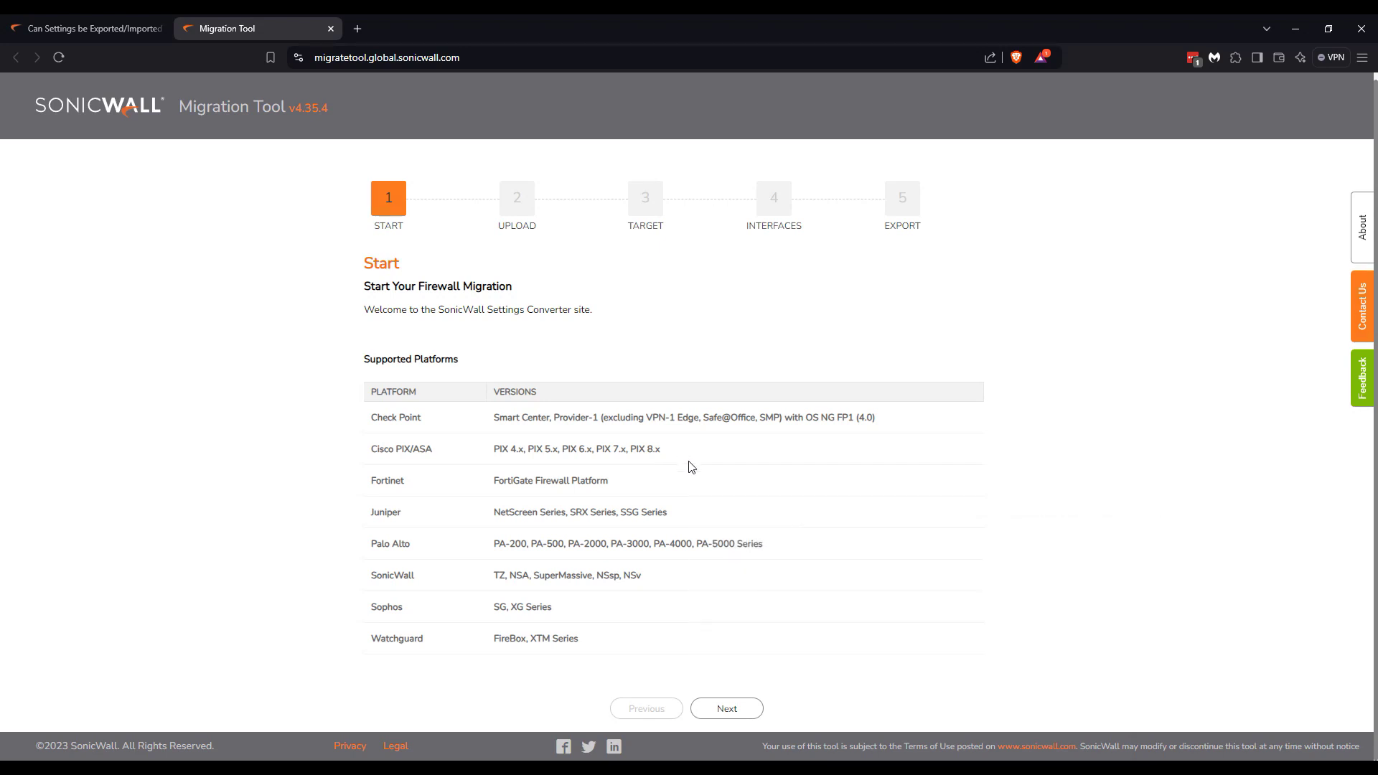
{"action": "left_click", "coordinate": [726, 709]}
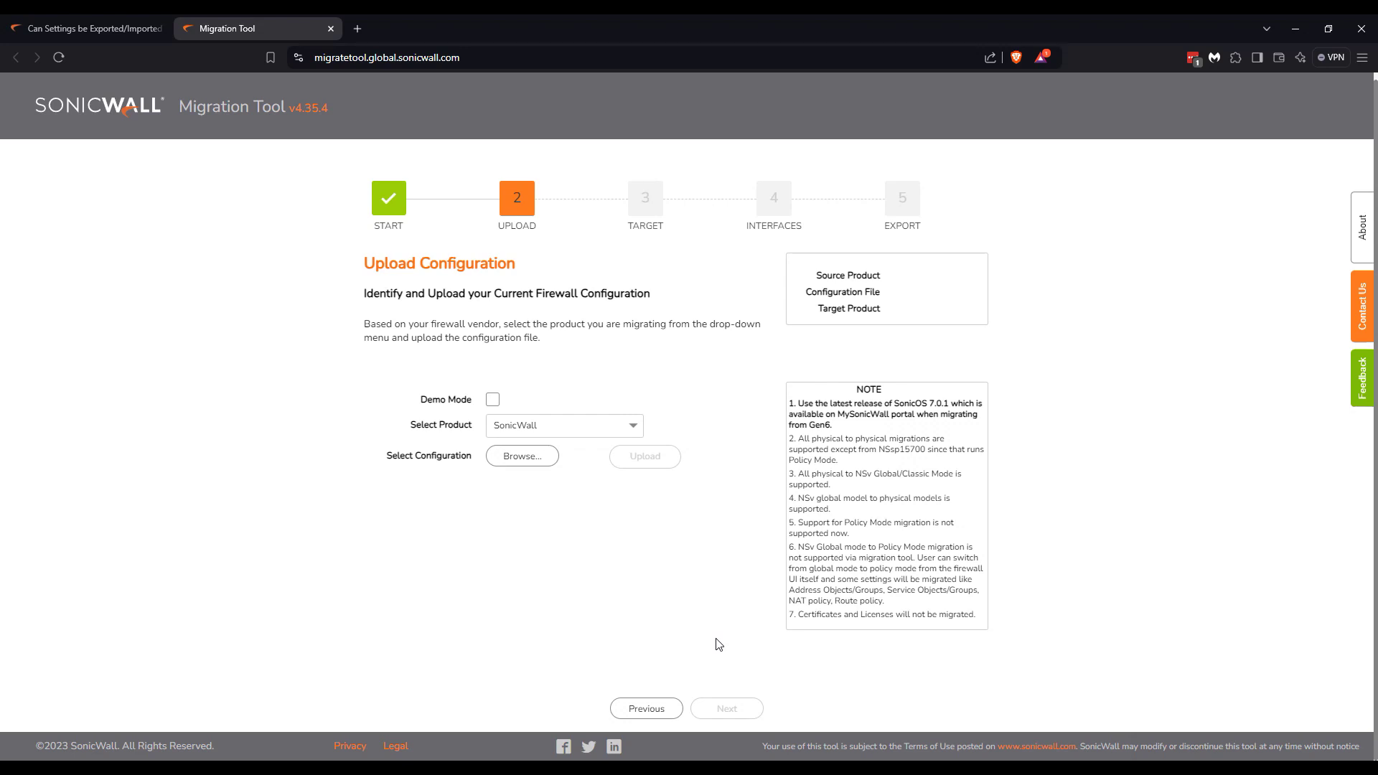
{"action": "left_click", "coordinate": [605, 432]}
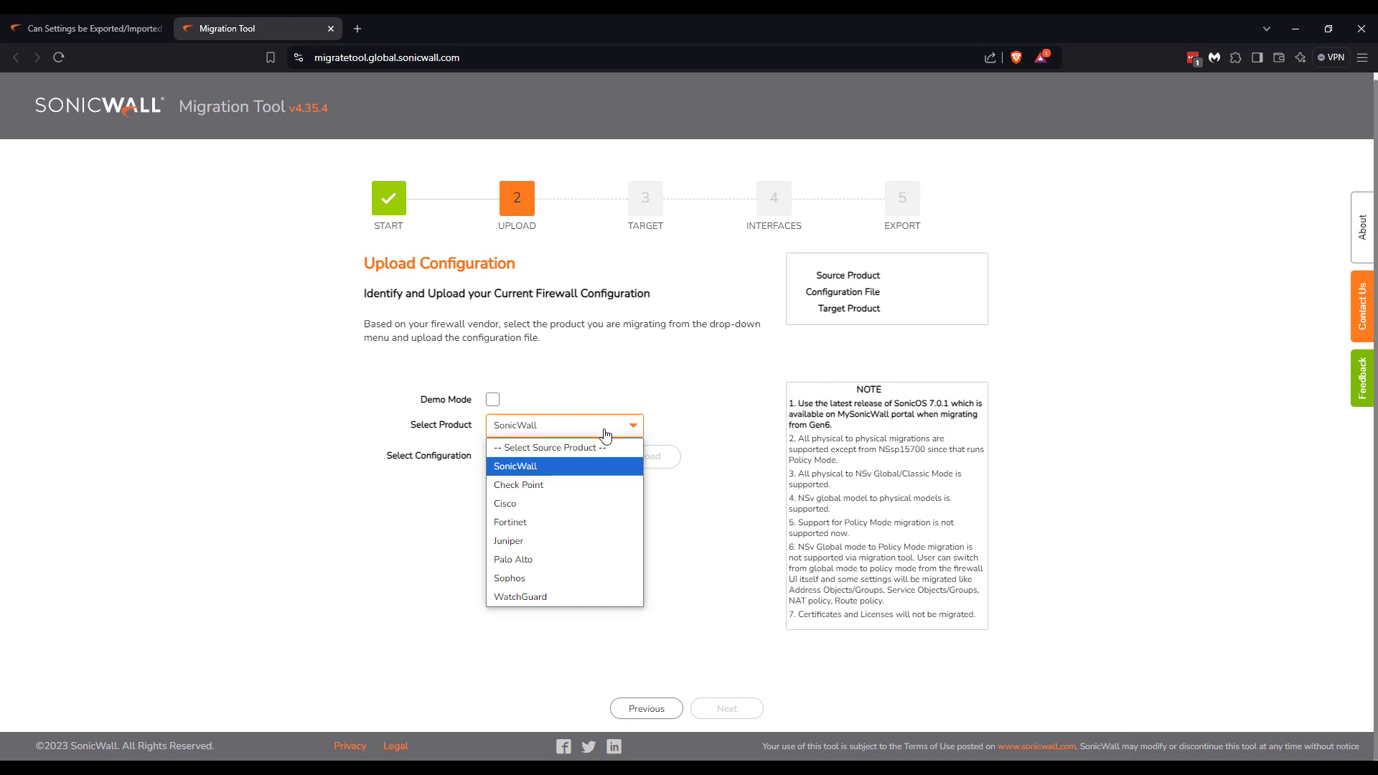
Upload the TZ300 .exp file from the Desktop with SonicWall as the source product.
{"action": "left_click", "coordinate": [541, 468]}
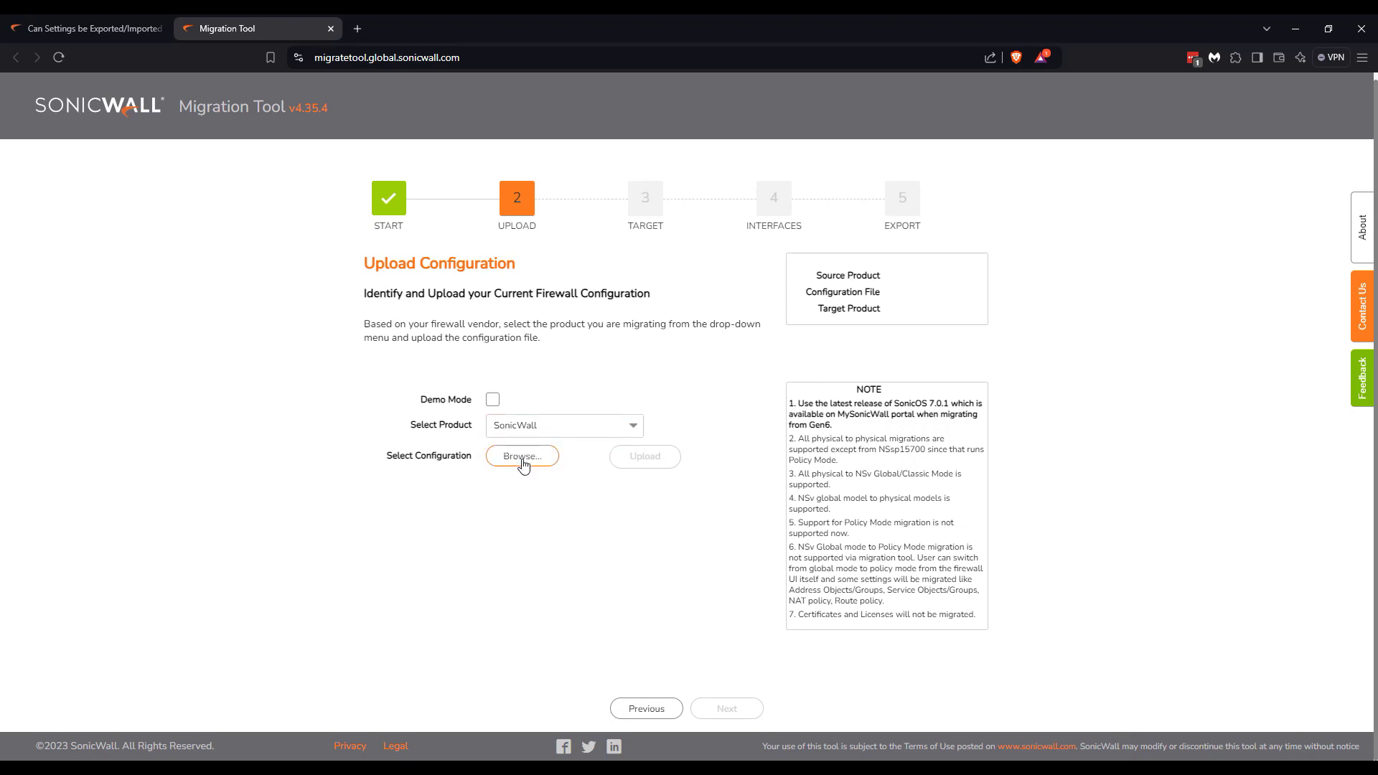
{"action": "left_click", "coordinate": [523, 463]}
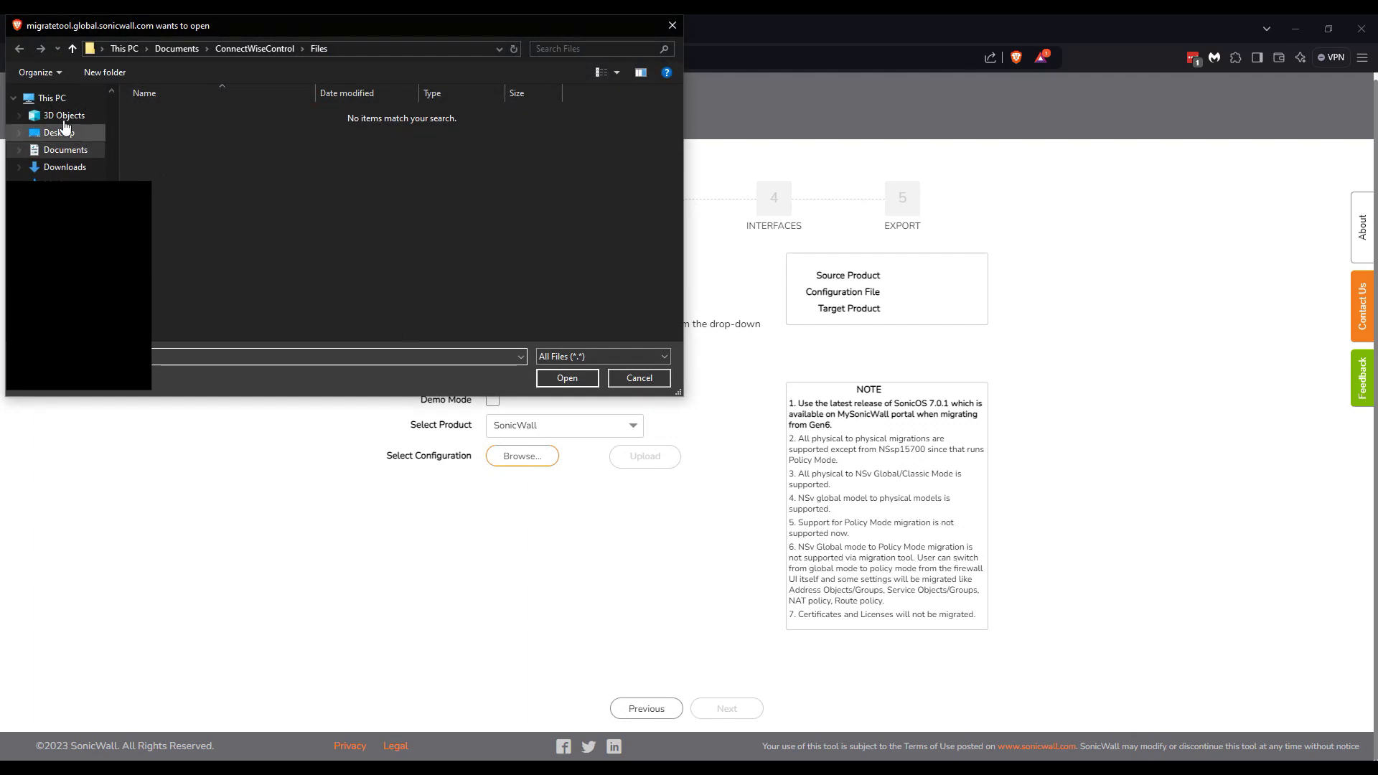
{"action": "left_click", "coordinate": [60, 134]}
{"action": "double_click", "coordinate": [210, 116]}
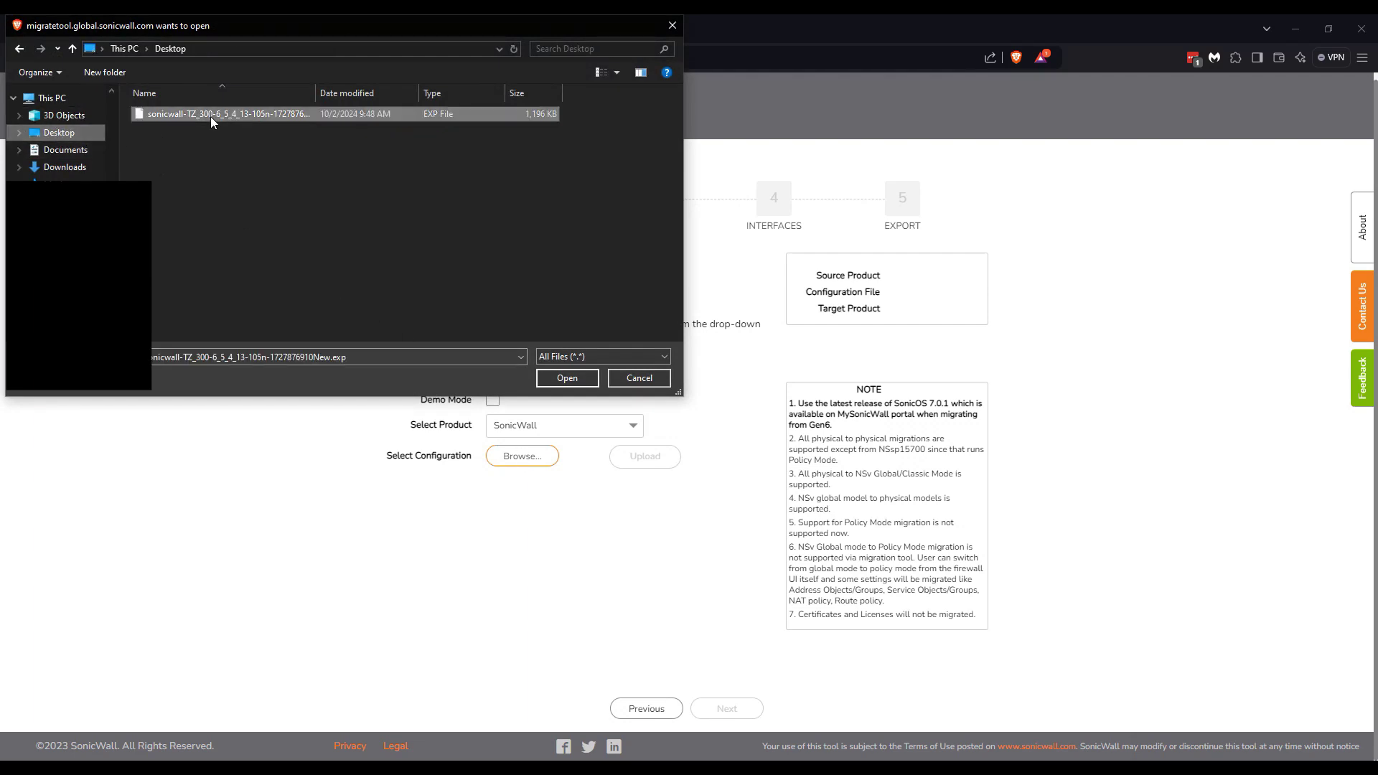
{"action": "left_click", "coordinate": [633, 463]}
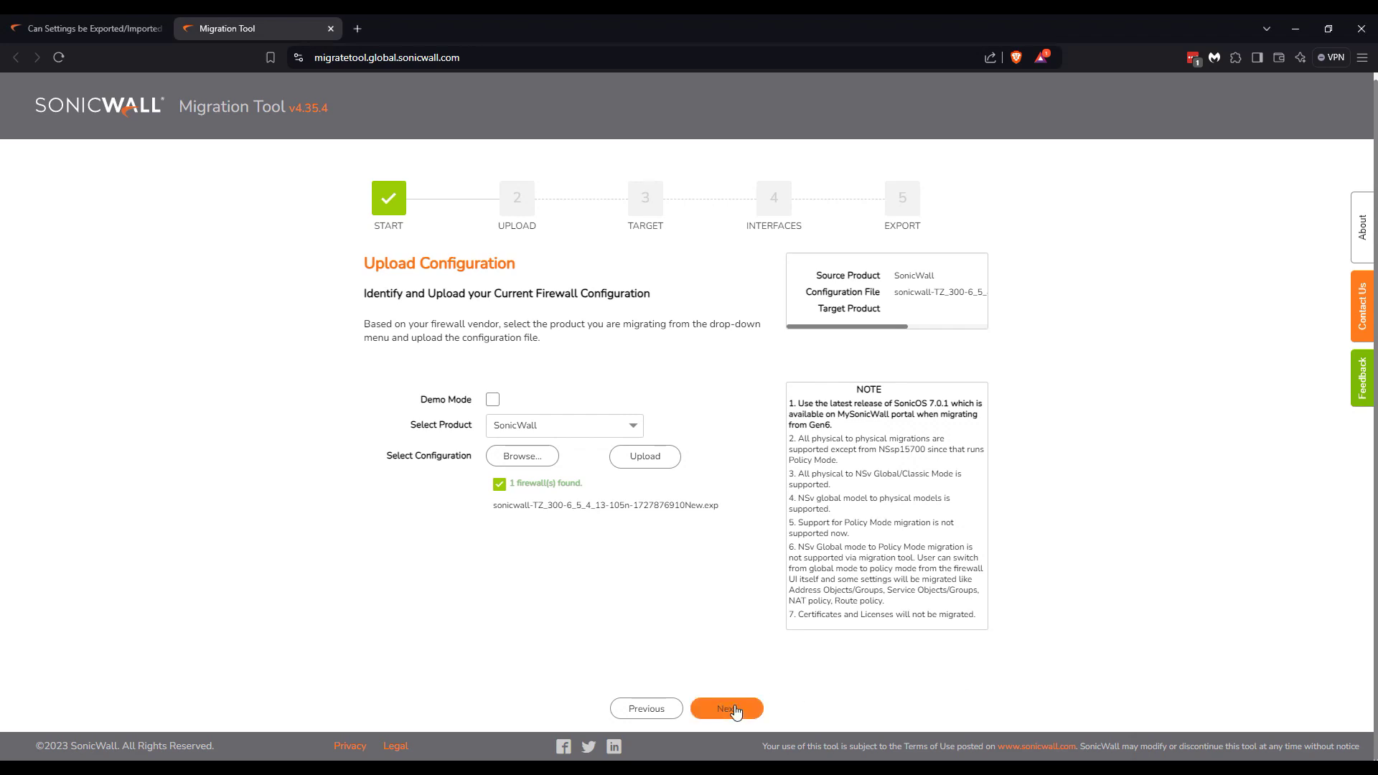
{"action": "left_click", "coordinate": [731, 707]}
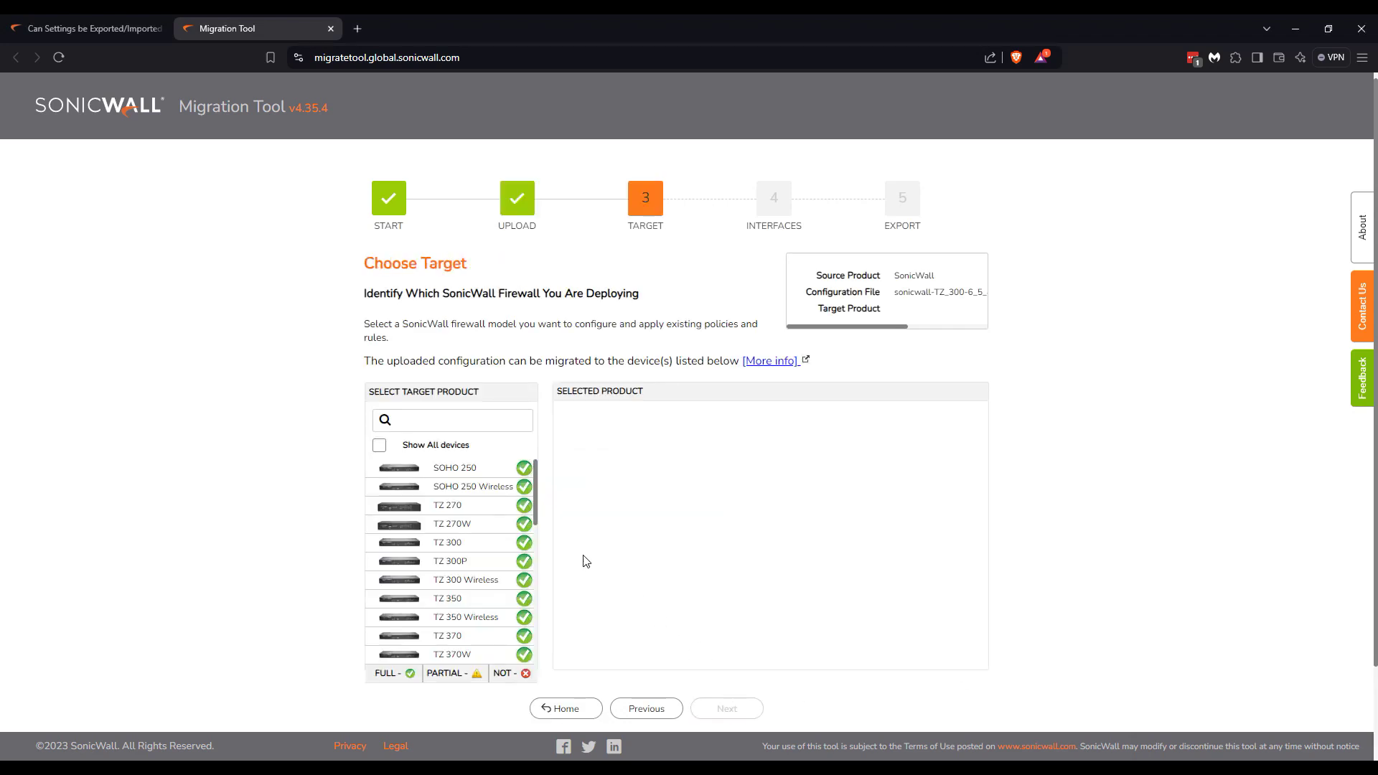
Select TZ 270 in the target product list and continue.
{"action": "left_click", "coordinate": [463, 511]}
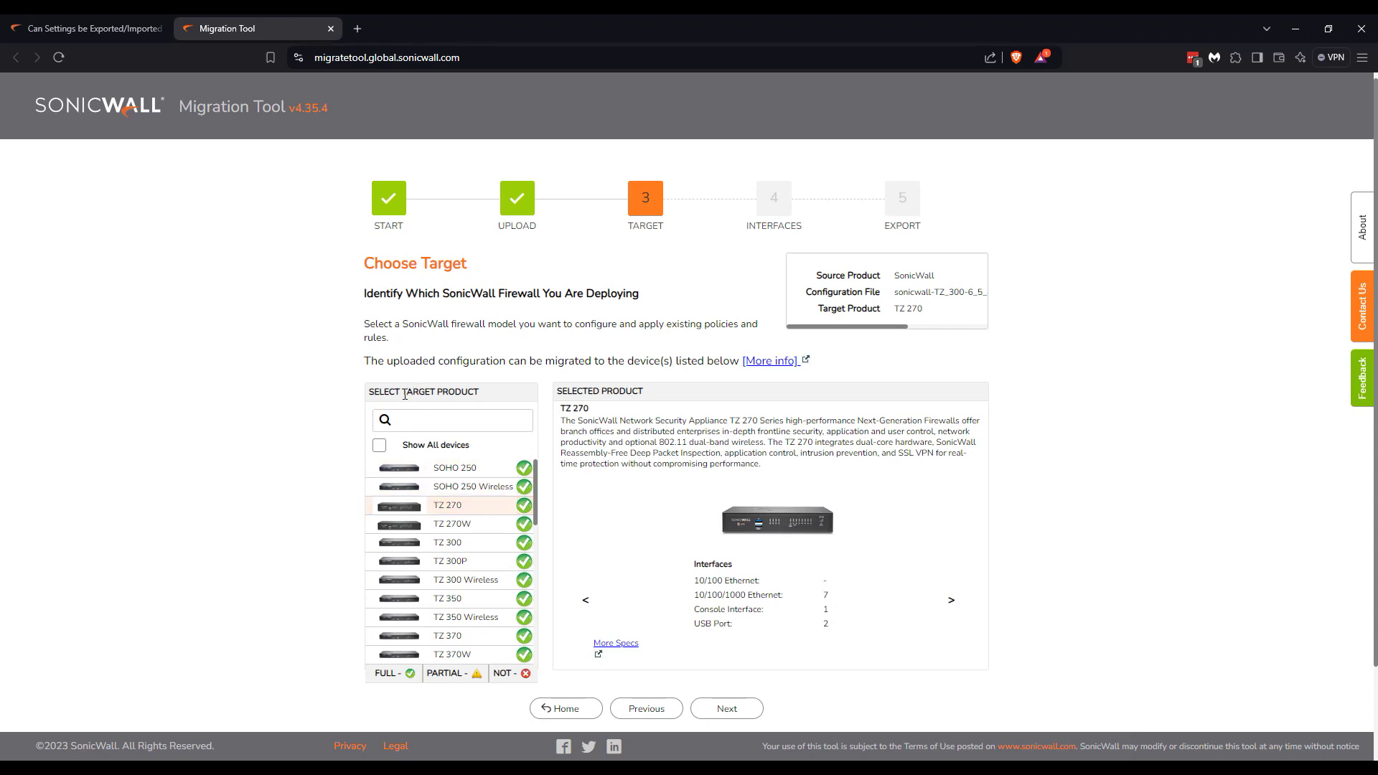
{"action": "scroll", "coordinate": [500, 567], "scroll_direction": "down", "scroll_amount": 5}
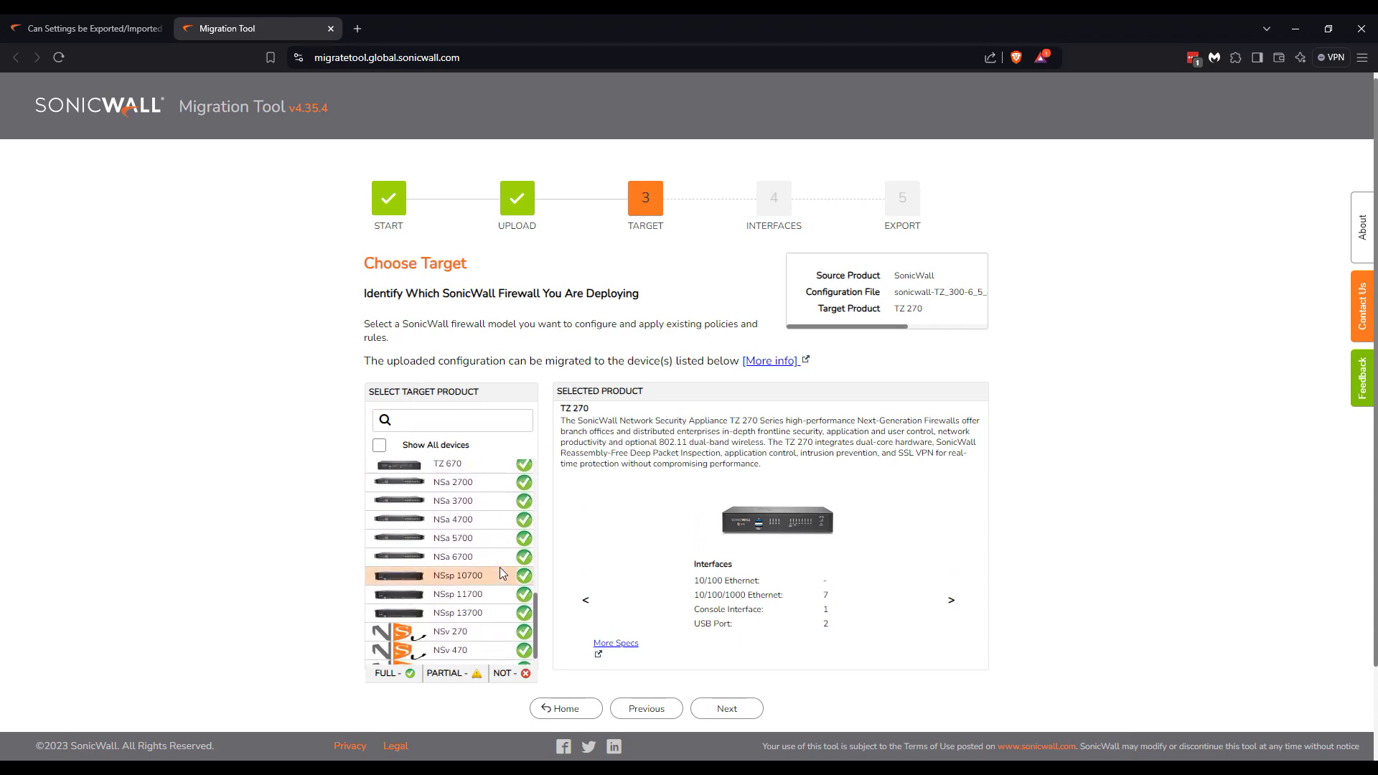
{"action": "scroll", "coordinate": [500, 567], "scroll_direction": "up", "scroll_amount": 3}
{"action": "scroll", "coordinate": [508, 543], "scroll_direction": "up", "scroll_amount": 3}
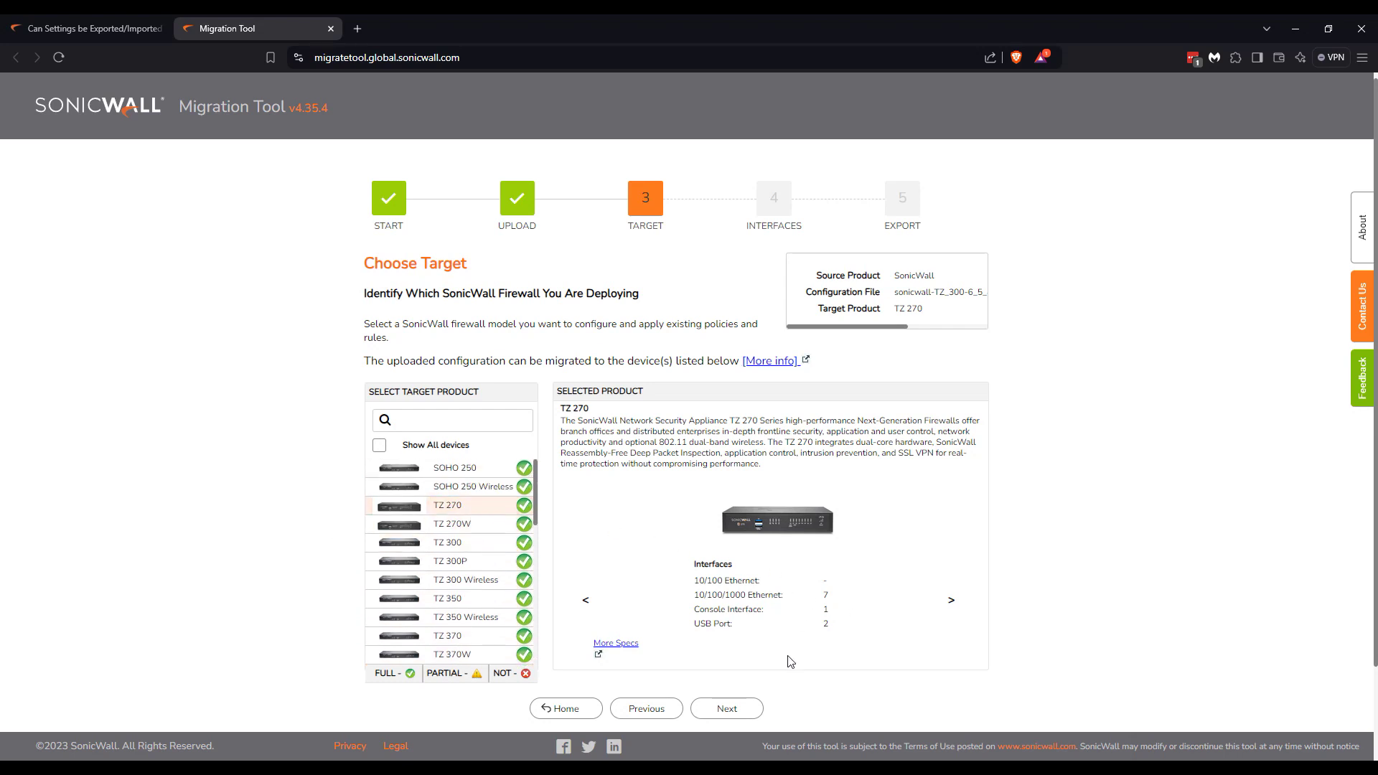
{"action": "left_click", "coordinate": [724, 709]}
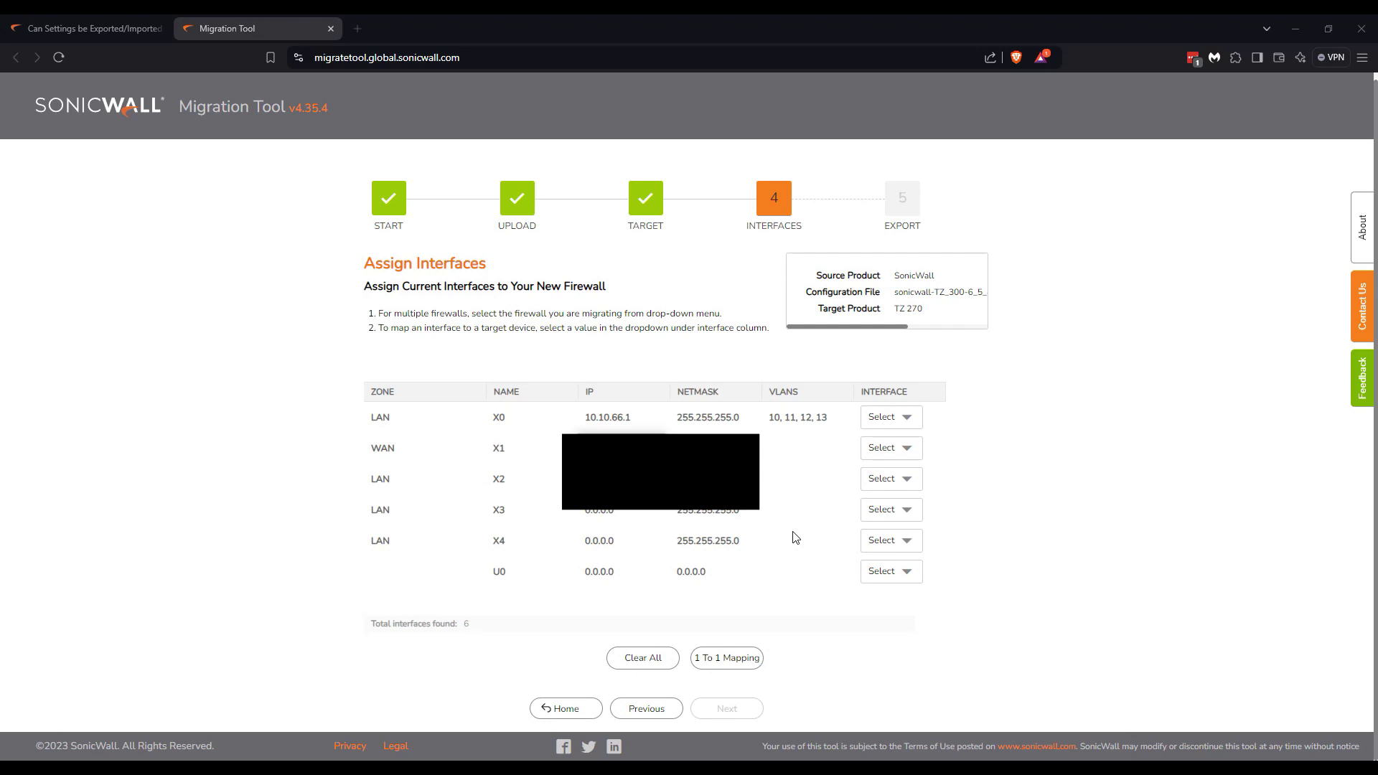
Map LAN X0 and WAN X1 to the TZ 270's X0 and X1 interfaces.
{"action": "left_click", "coordinate": [908, 417]}
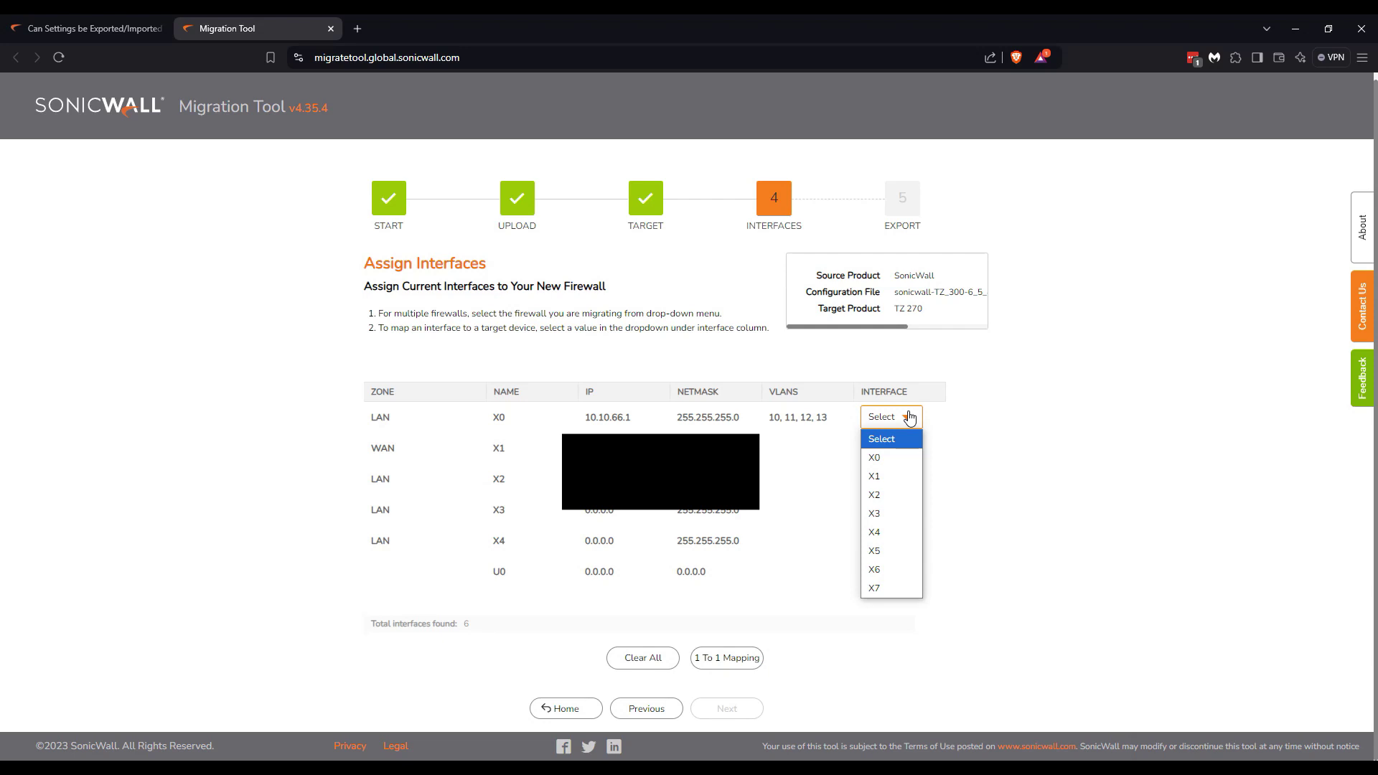
{"action": "left_click", "coordinate": [894, 462]}
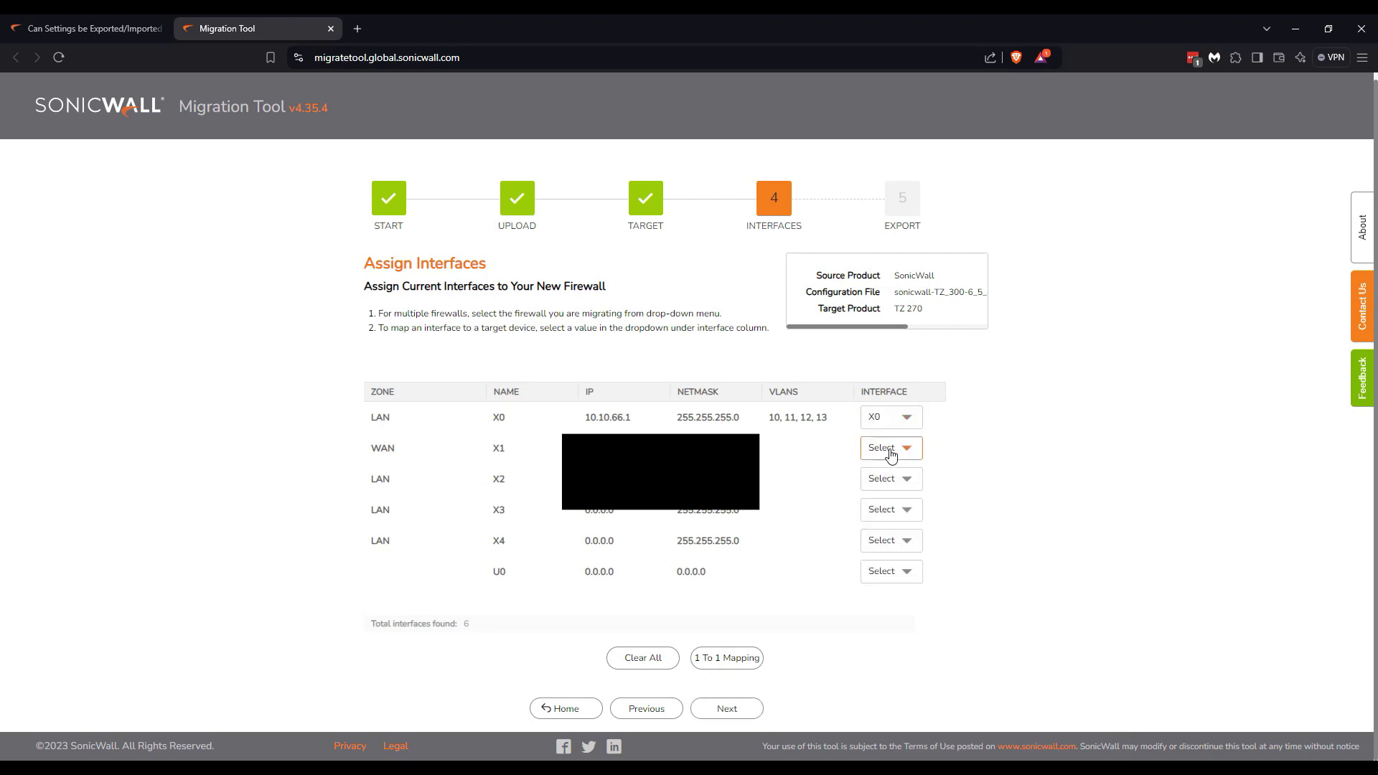
{"action": "left_click", "coordinate": [890, 455]}
{"action": "left_click", "coordinate": [890, 503]}
Set the export target firmware version to 7.0.1-5145.
{"action": "left_click", "coordinate": [732, 710]}
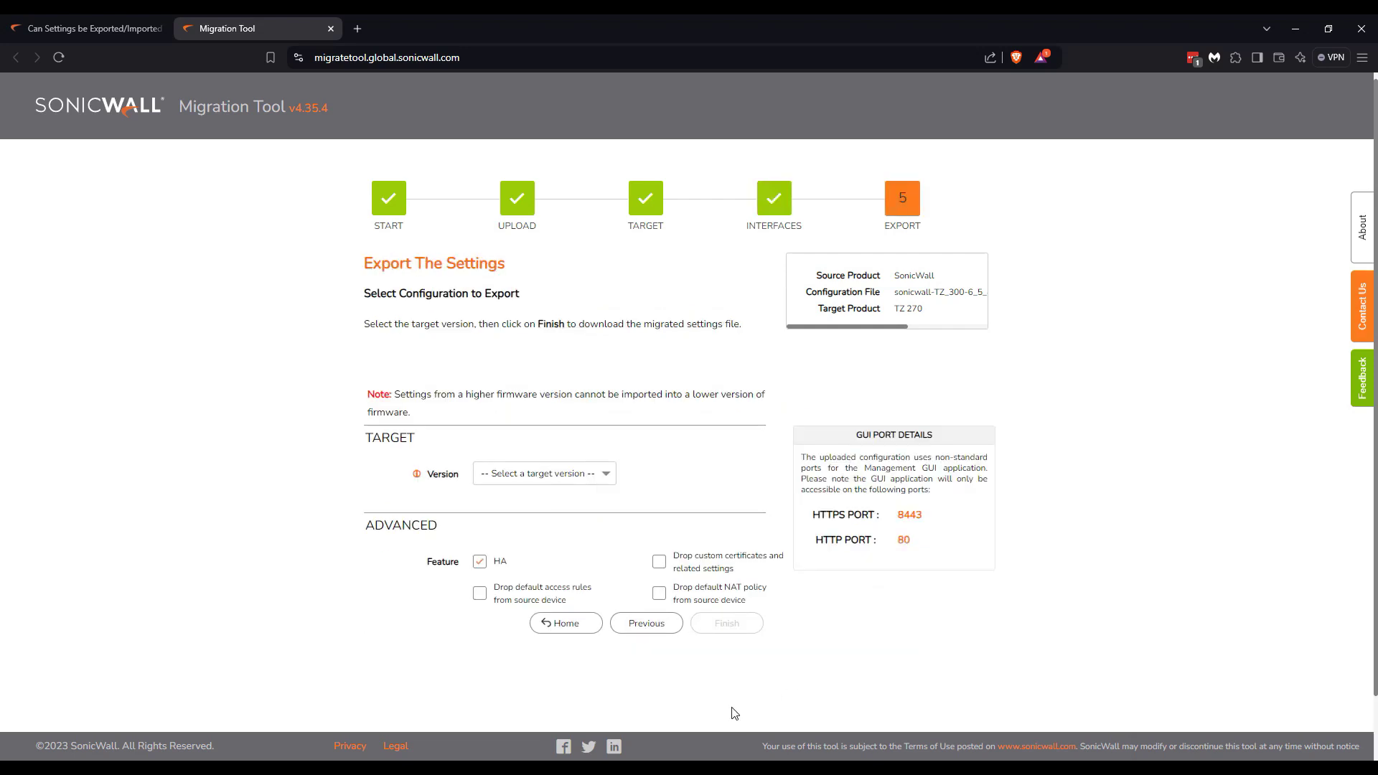
{"action": "left_click", "coordinate": [600, 475]}
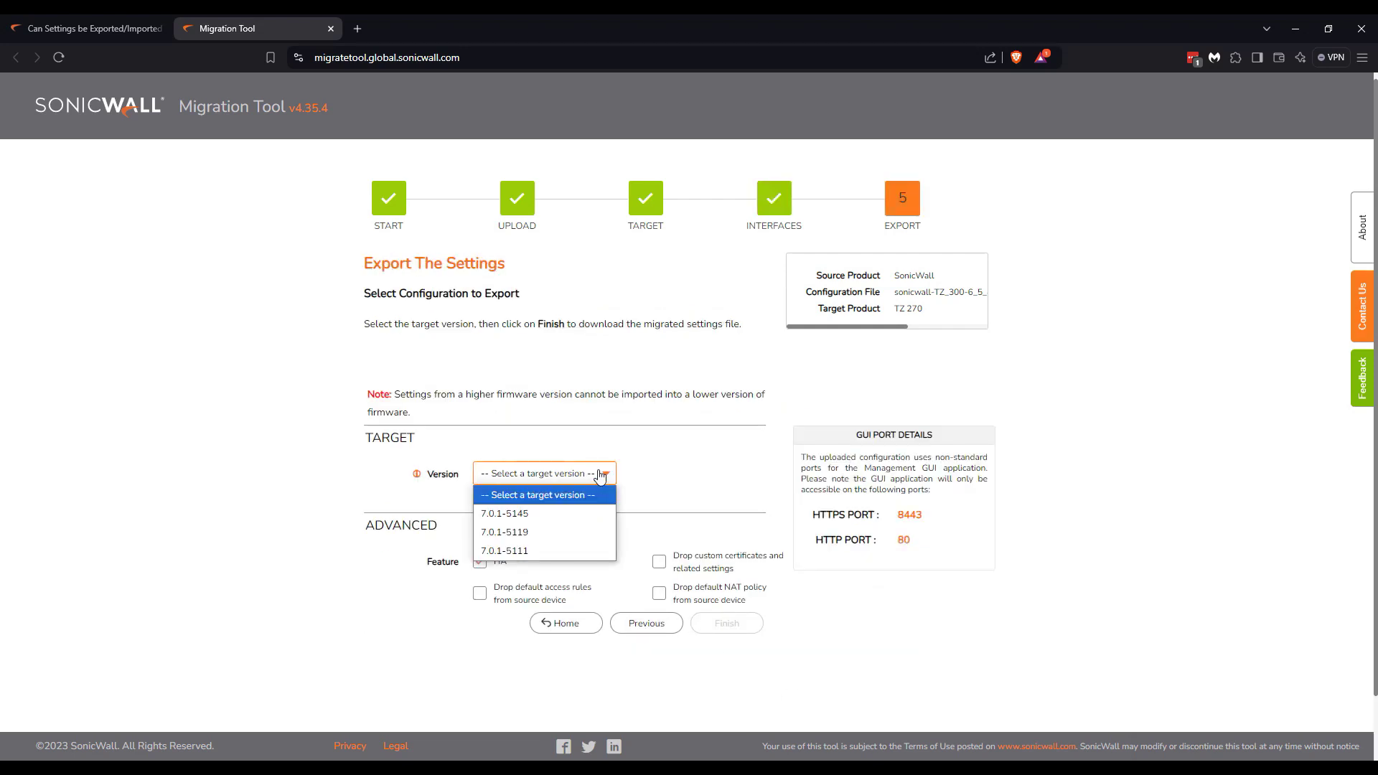
{"action": "left_click", "coordinate": [578, 515]}
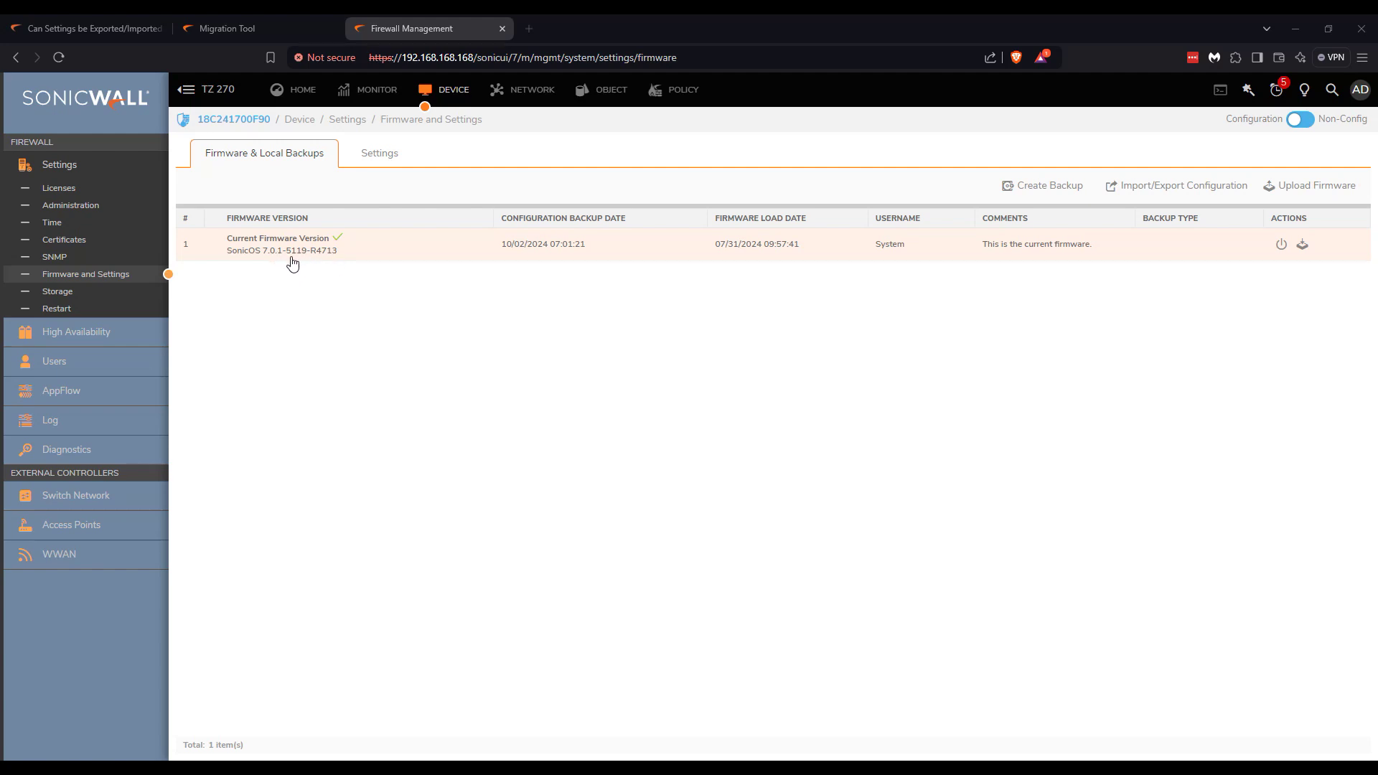
Keep version 7.0.1-5119, finish the conversion, and save the .exp file to the Desktop.
{"action": "left_click", "coordinate": [231, 29]}
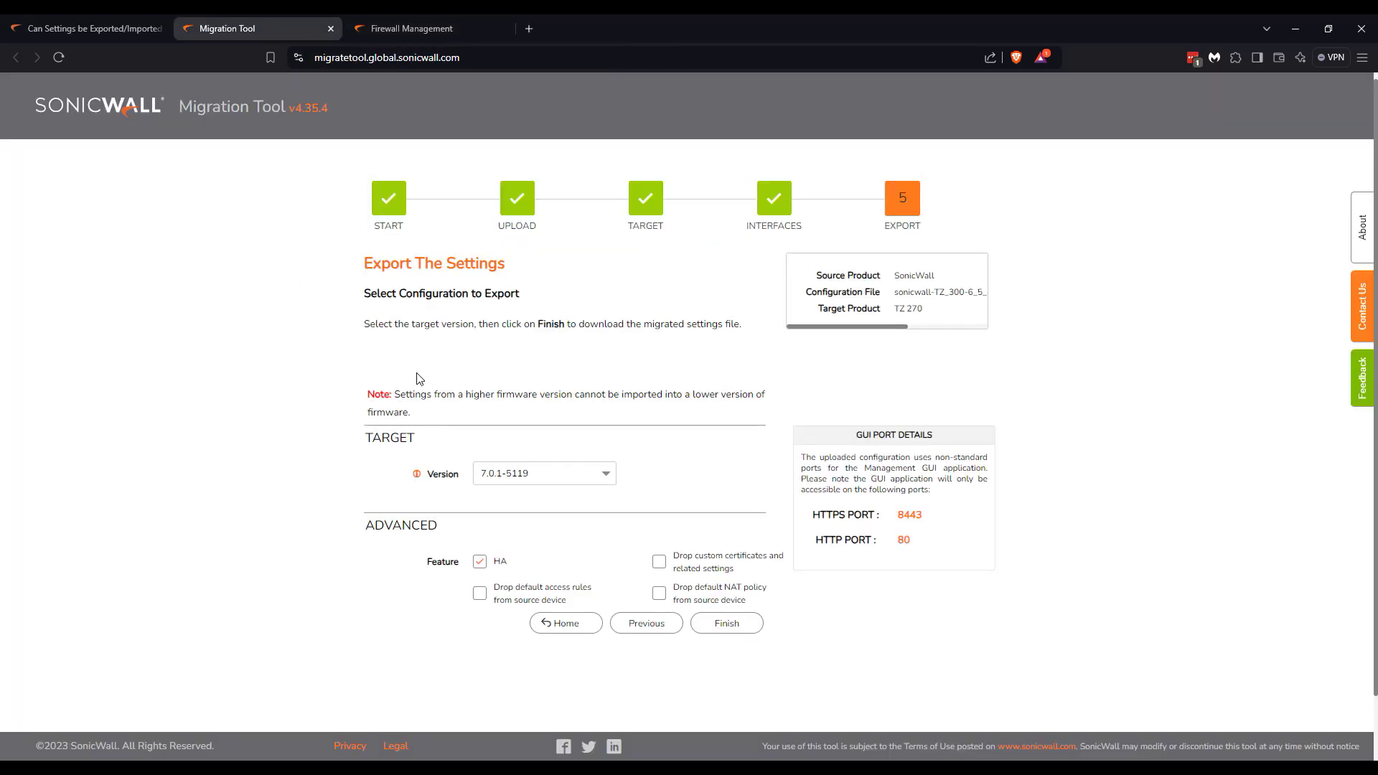
{"action": "left_click", "coordinate": [579, 478]}
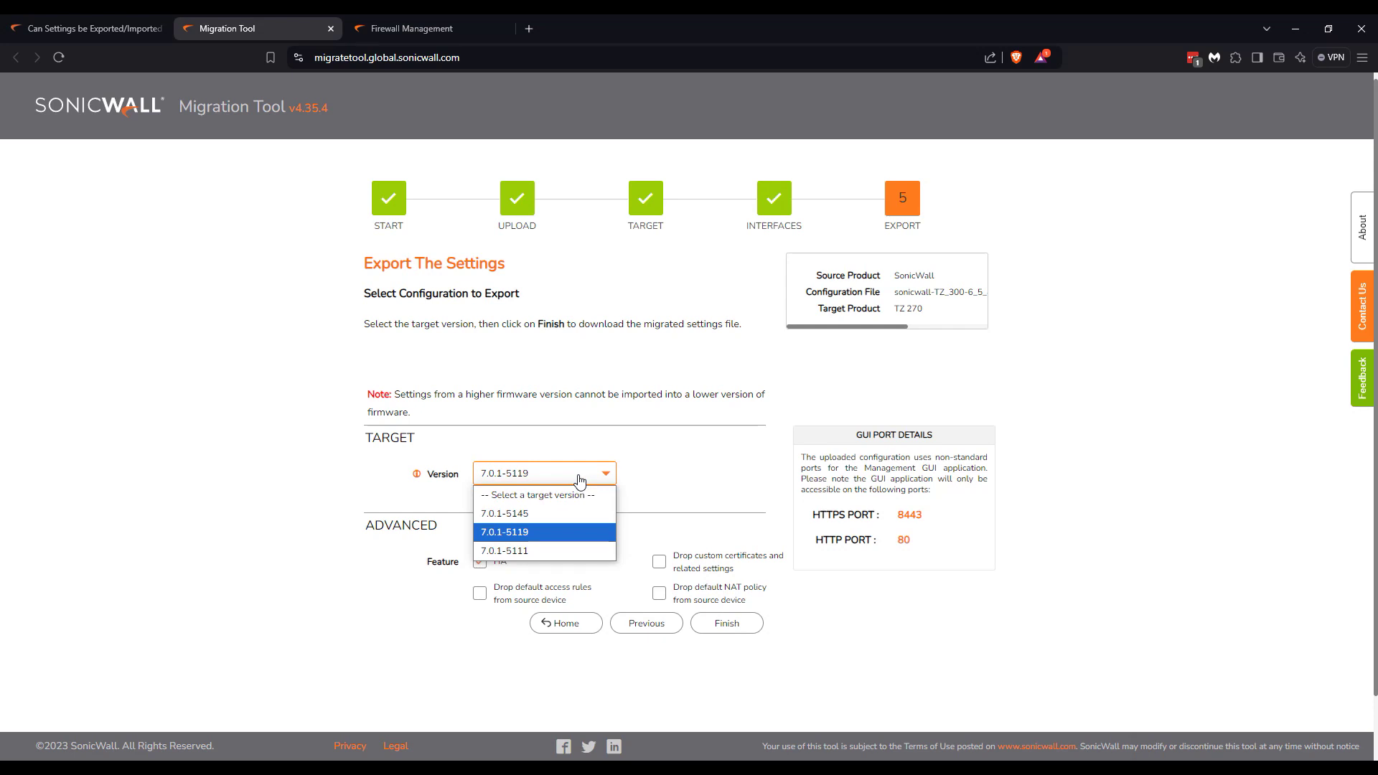
{"action": "left_click", "coordinate": [580, 480]}
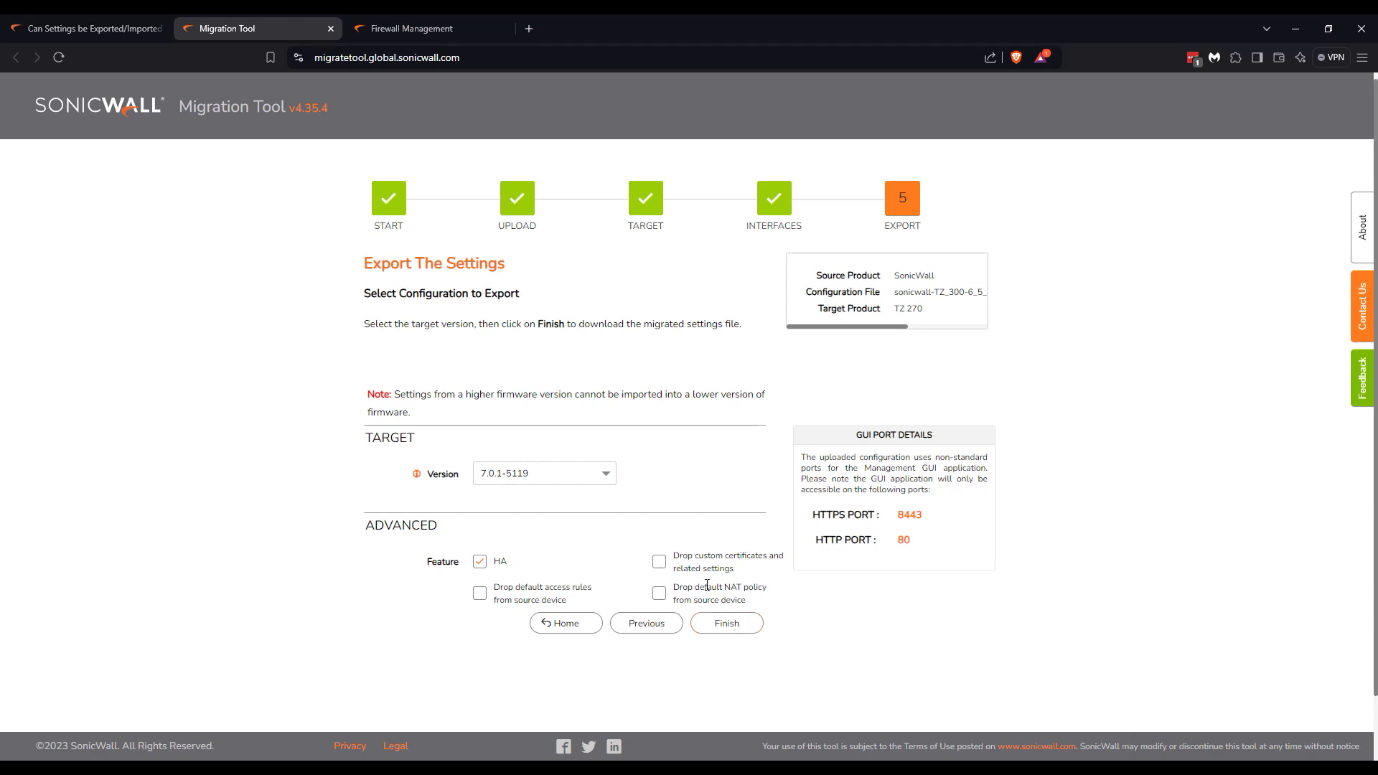
{"action": "left_click", "coordinate": [713, 623]}
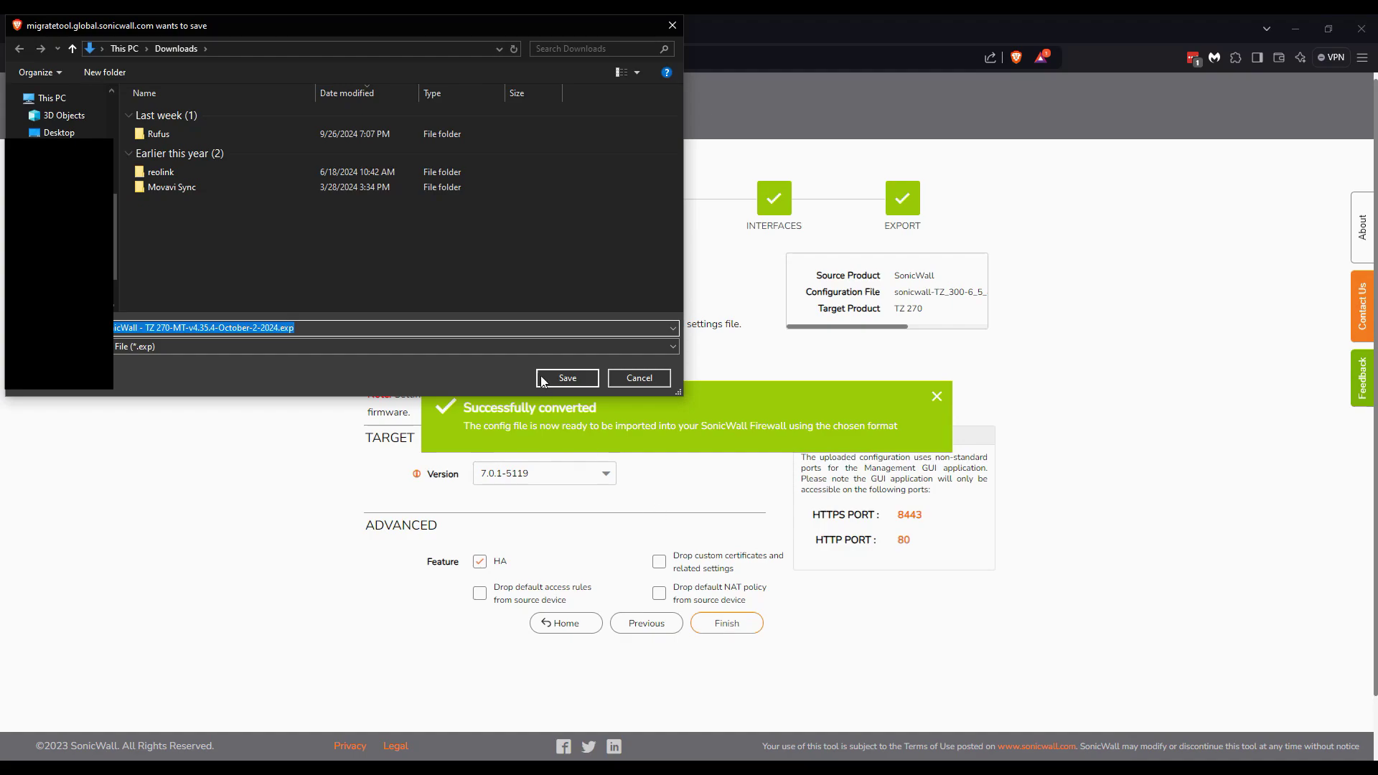
{"action": "left_click", "coordinate": [52, 133]}
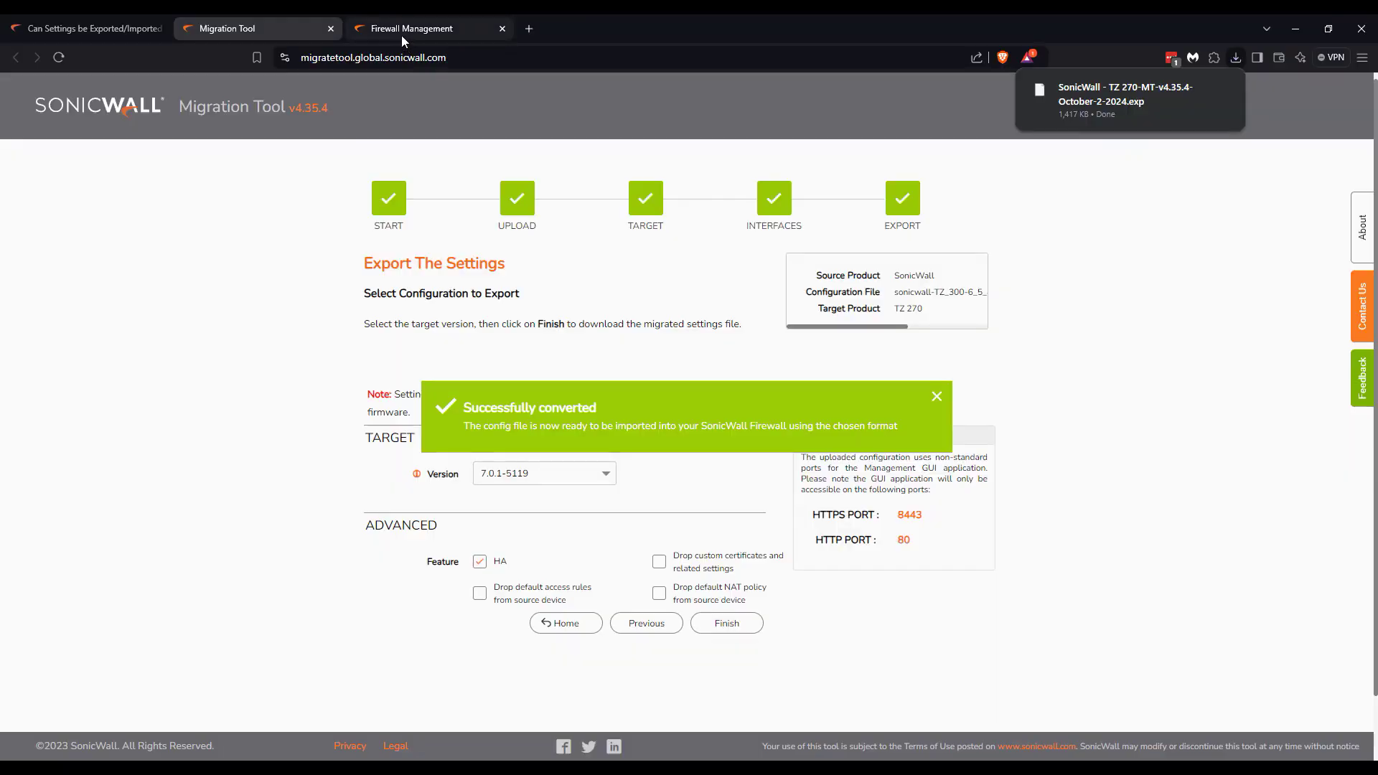
{"action": "left_click", "coordinate": [402, 36]}
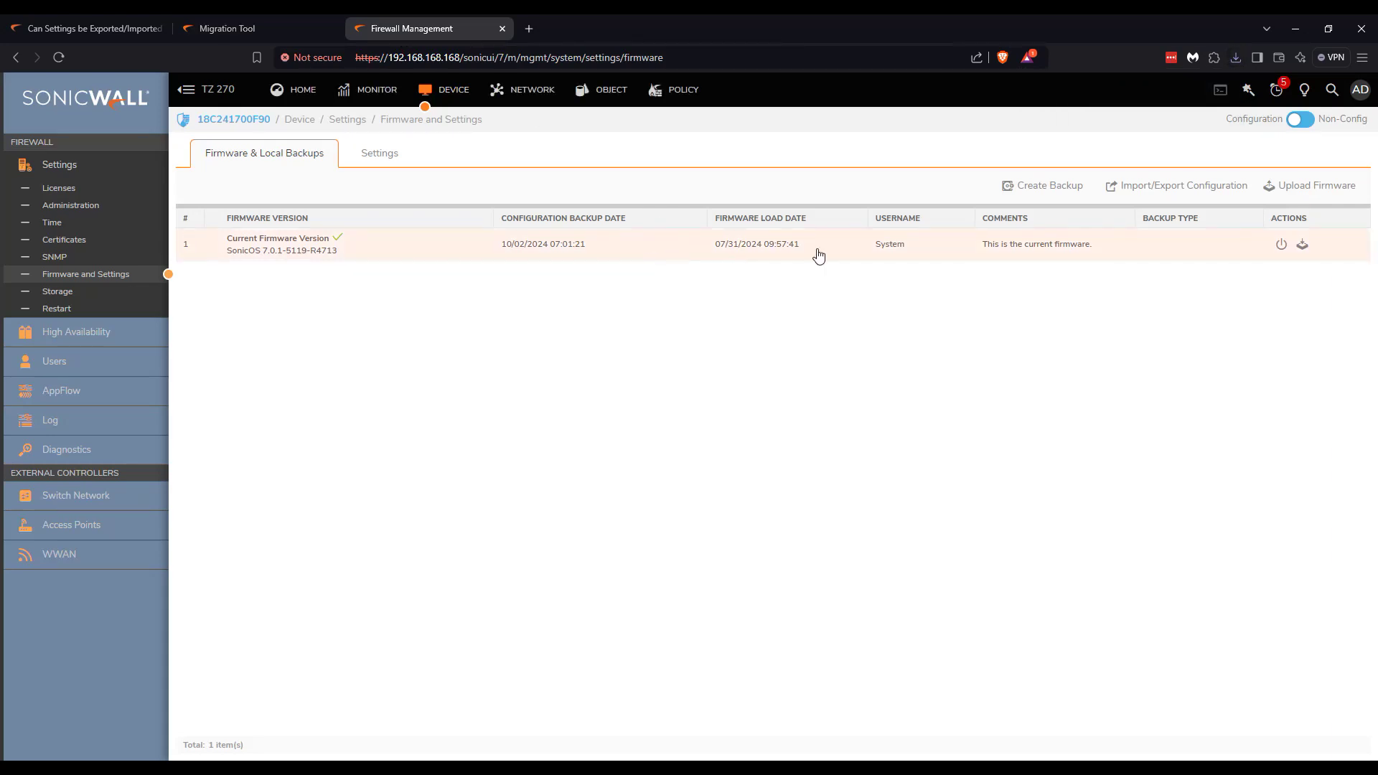
Load the converted TZ 270-MT-v4 .exp file in Import Configuration and start the import.
{"action": "left_click", "coordinate": [1174, 194]}
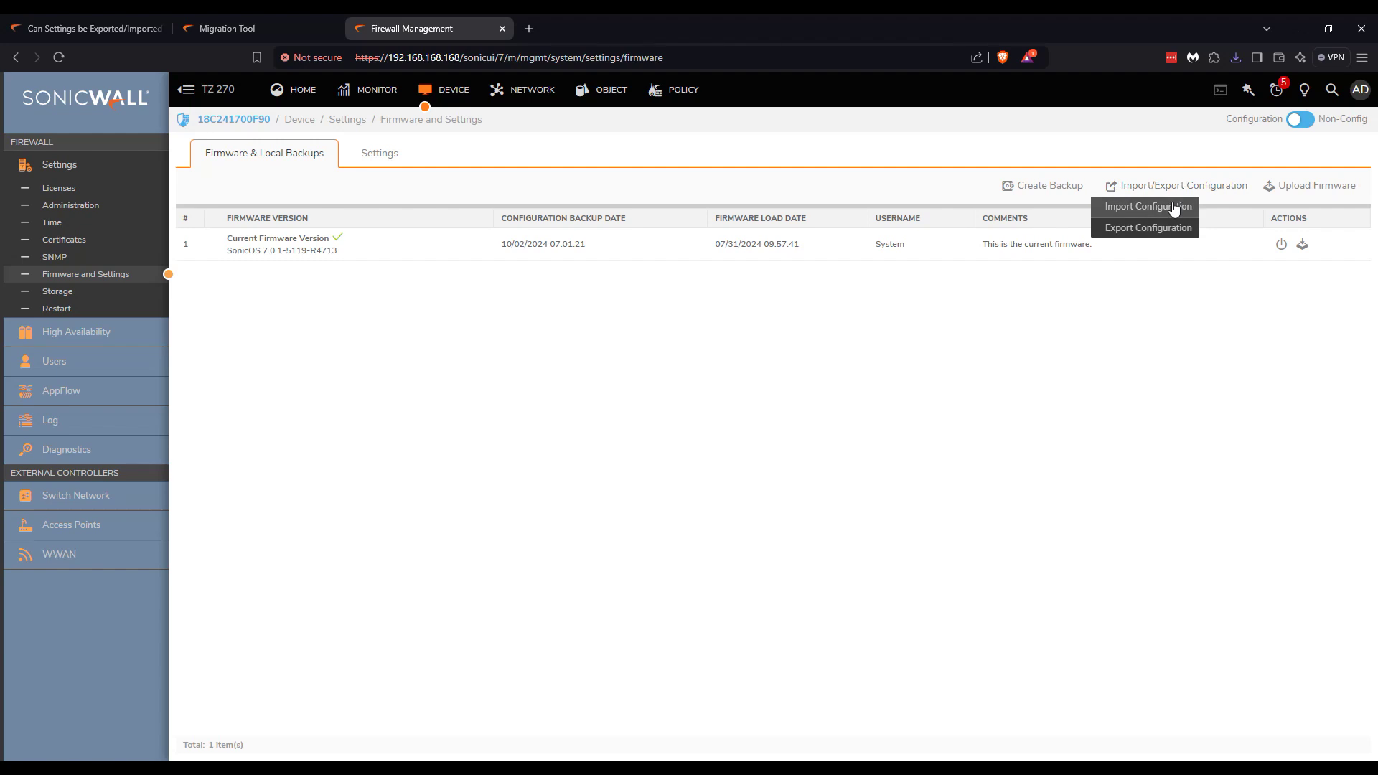
{"action": "left_click", "coordinate": [1174, 208]}
{"action": "left_click", "coordinate": [902, 476]}
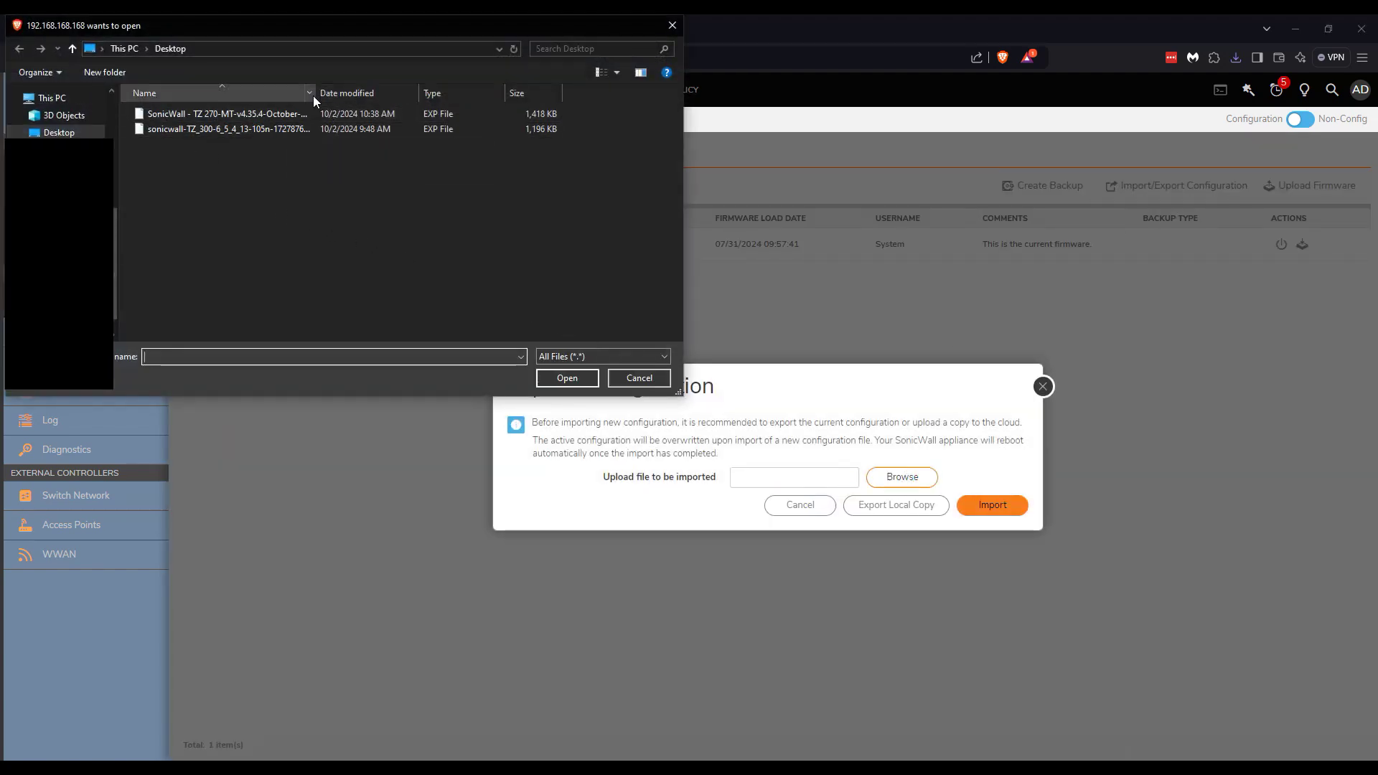
{"action": "left_click", "coordinate": [384, 114]}
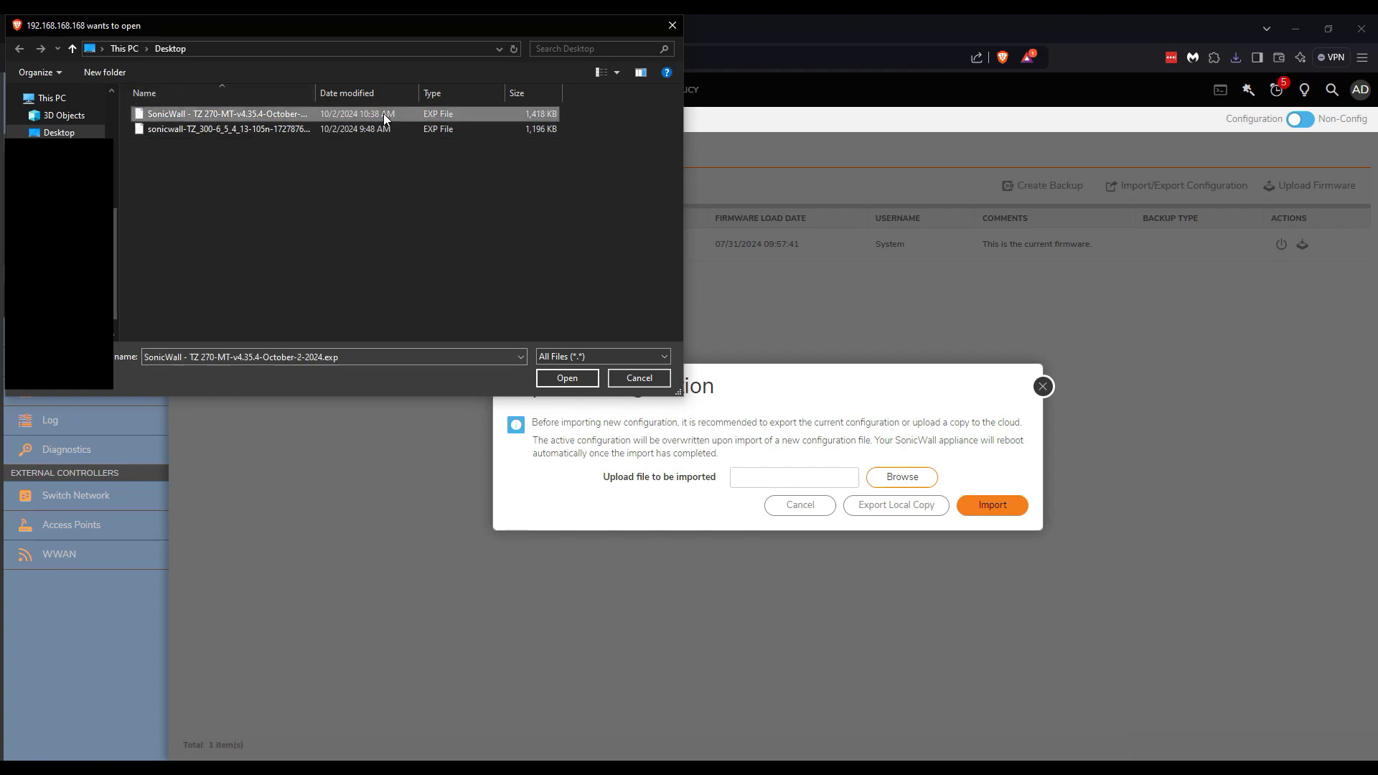
{"action": "double_click", "coordinate": [316, 93]}
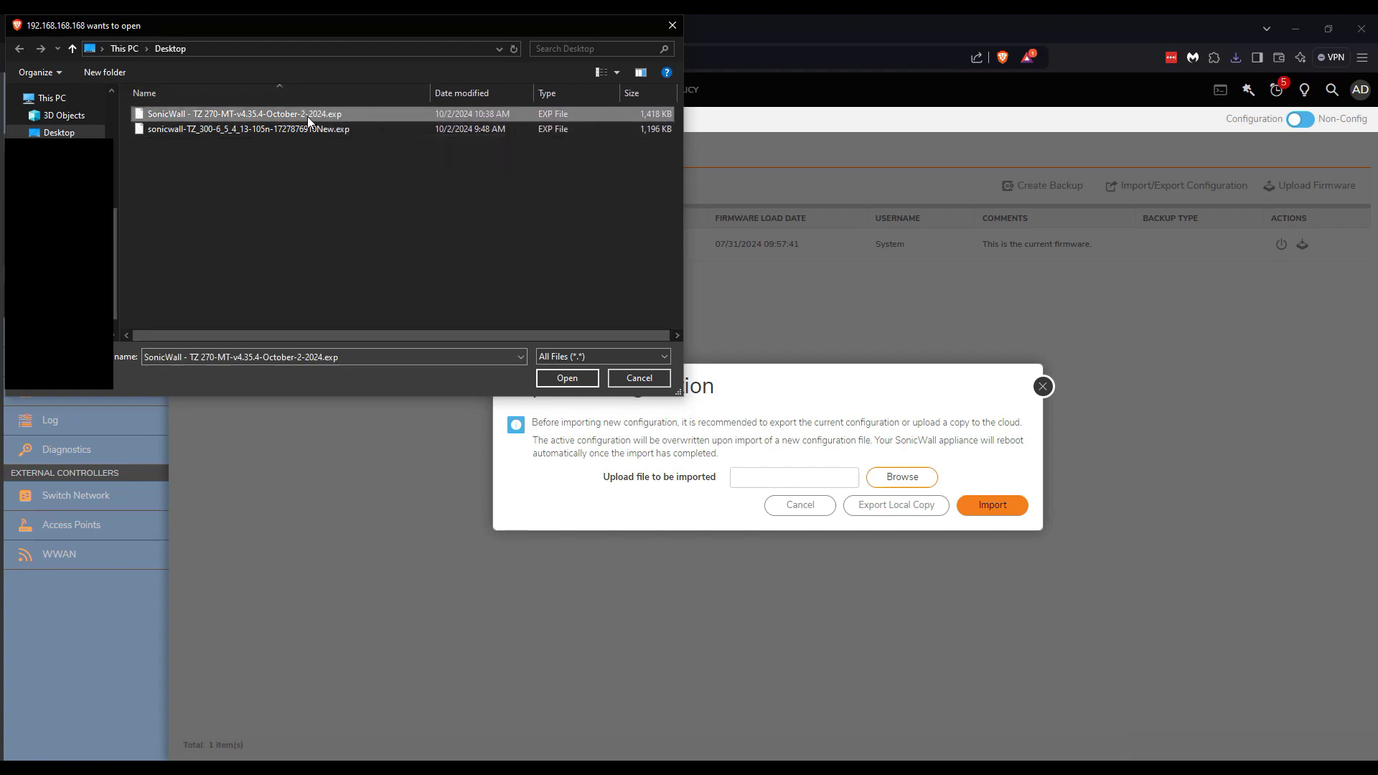
{"action": "left_click", "coordinate": [580, 378]}
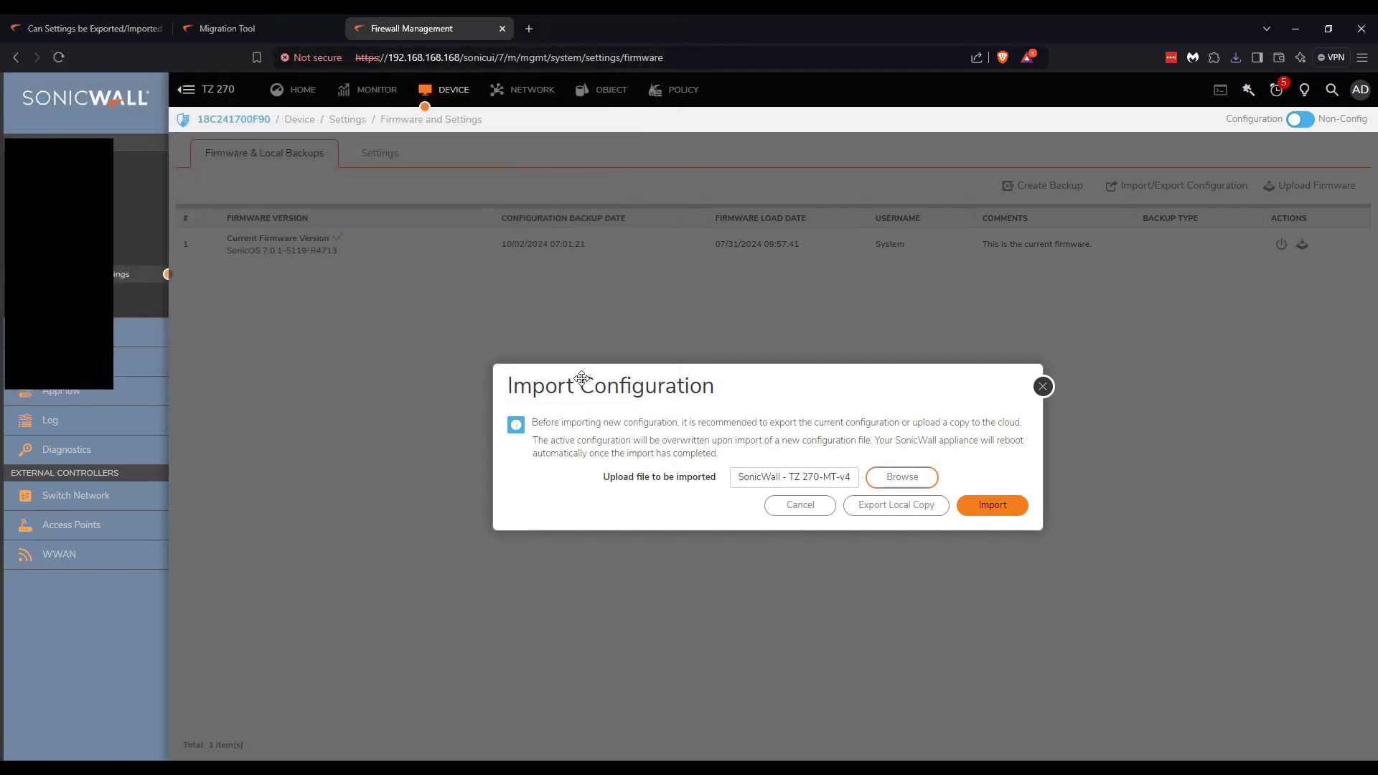
{"action": "left_click", "coordinate": [1001, 505]}
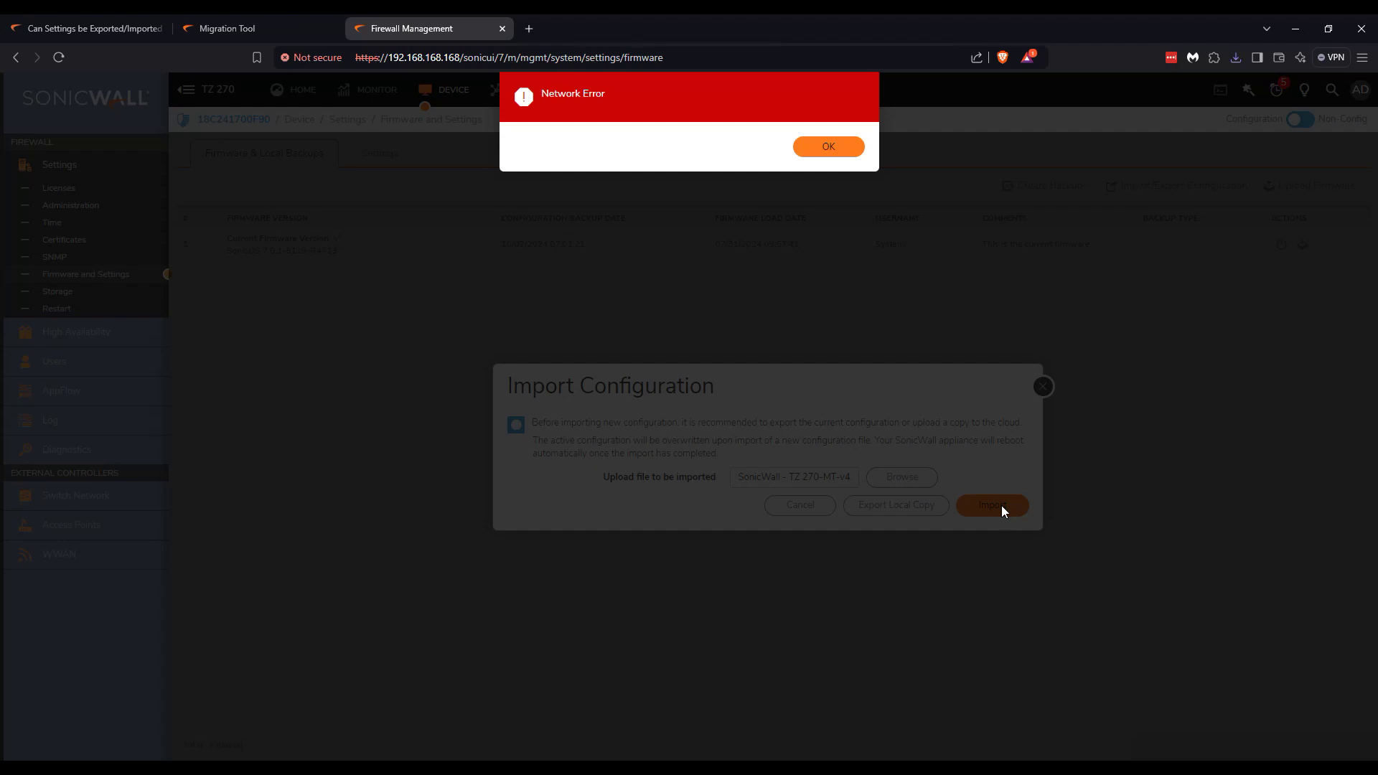
Dismiss the Network Error and rerun the import so the firewall reboots.
{"action": "left_click", "coordinate": [844, 146]}
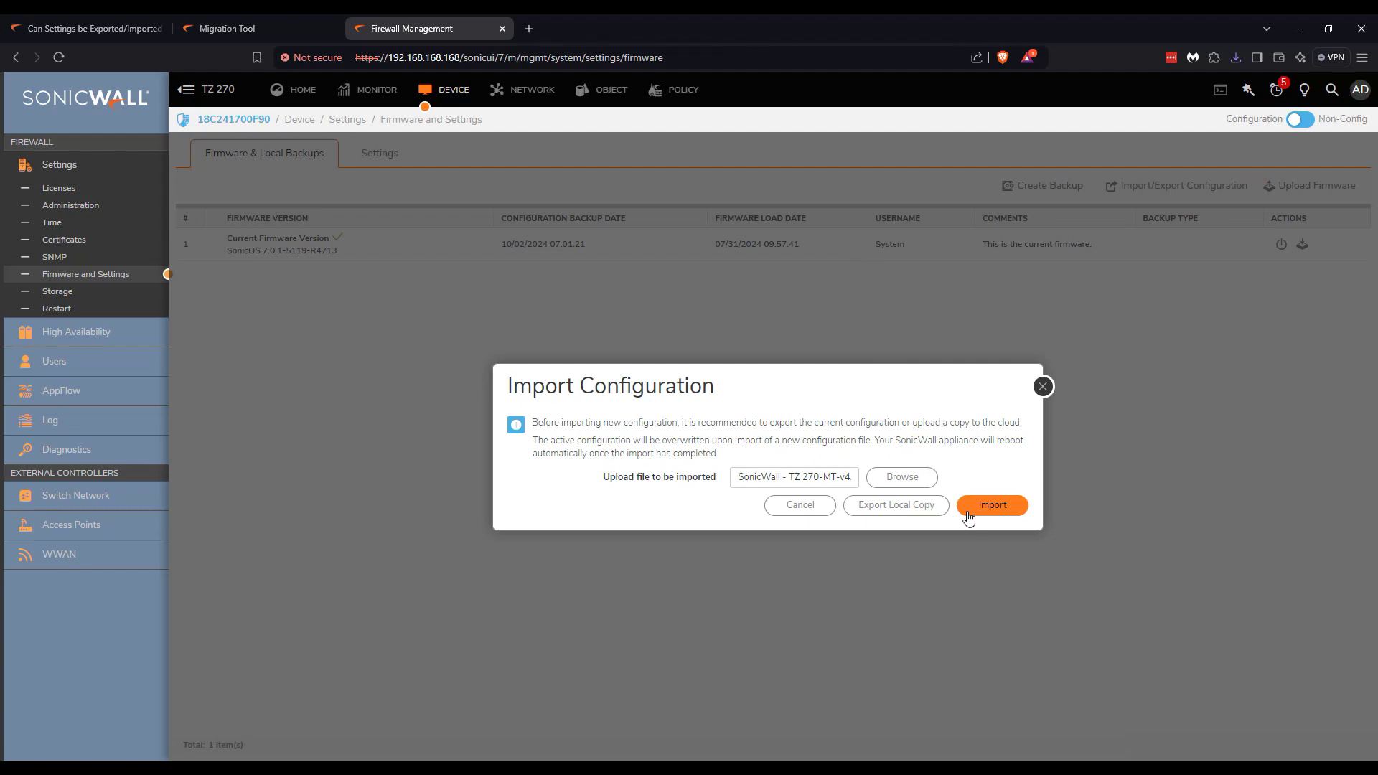
{"action": "left_click", "coordinate": [992, 506]}
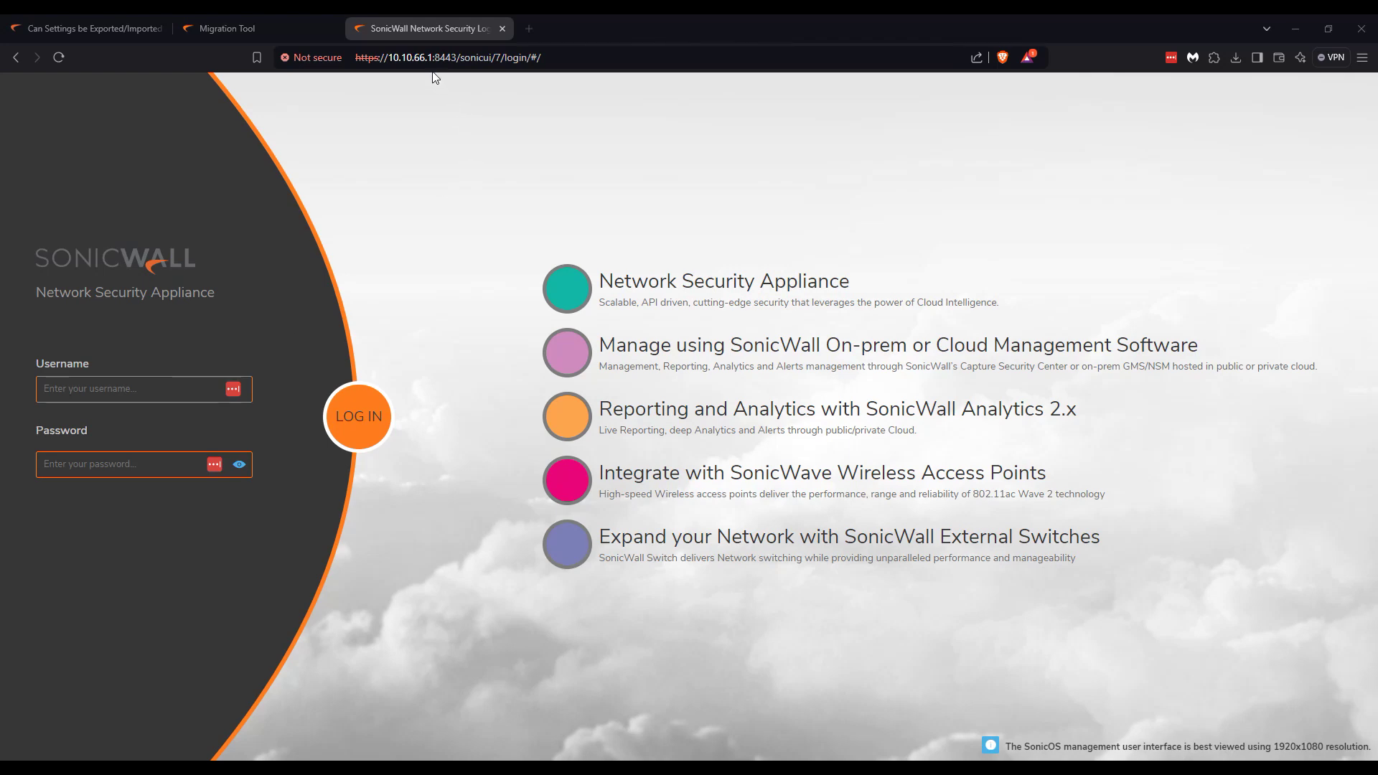
Log in to the rebooted TZ 270 as admin with the account password.
{"action": "left_click", "coordinate": [128, 388]}
{"action": "type", "text": "admin"}
{"action": "key", "text": "Tab"}
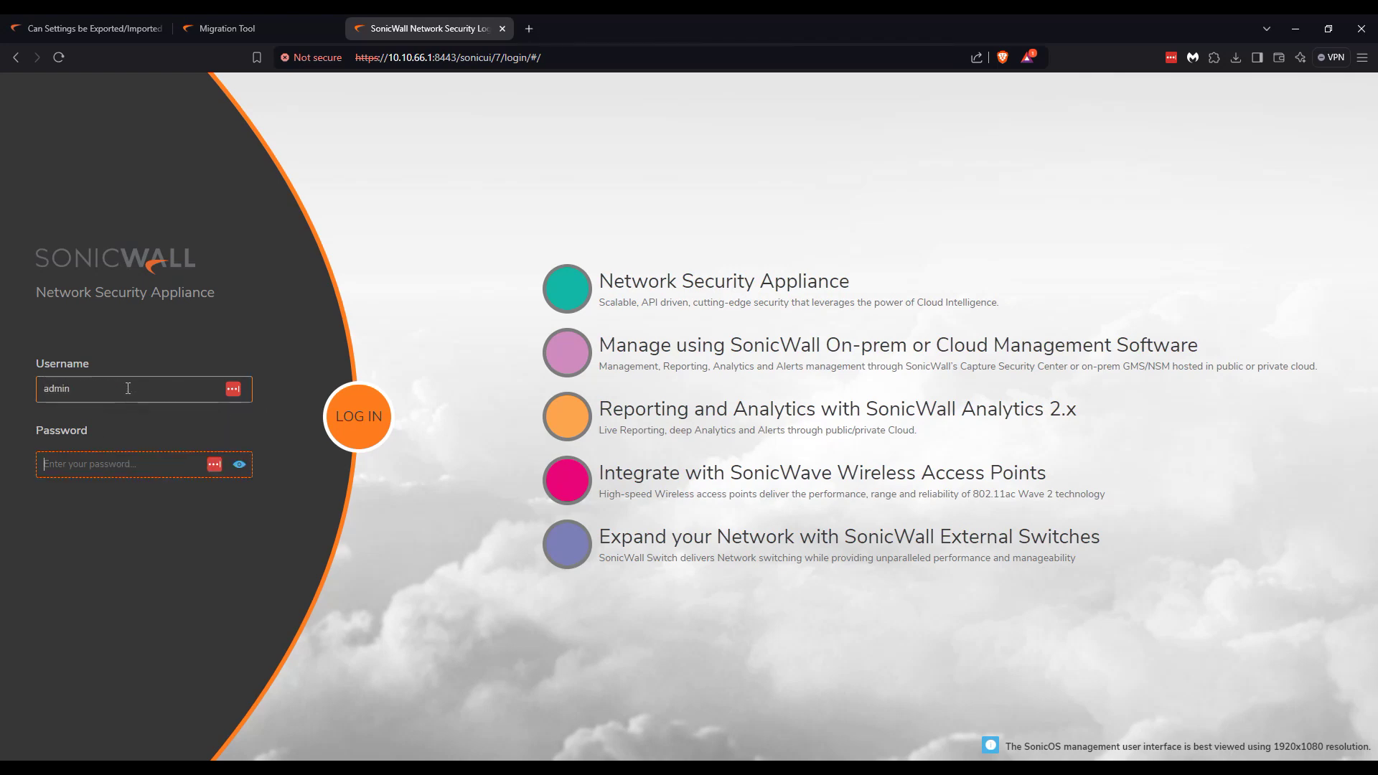
{"action": "type", "text": "••••••••••"}
{"action": "key", "text": "Return"}
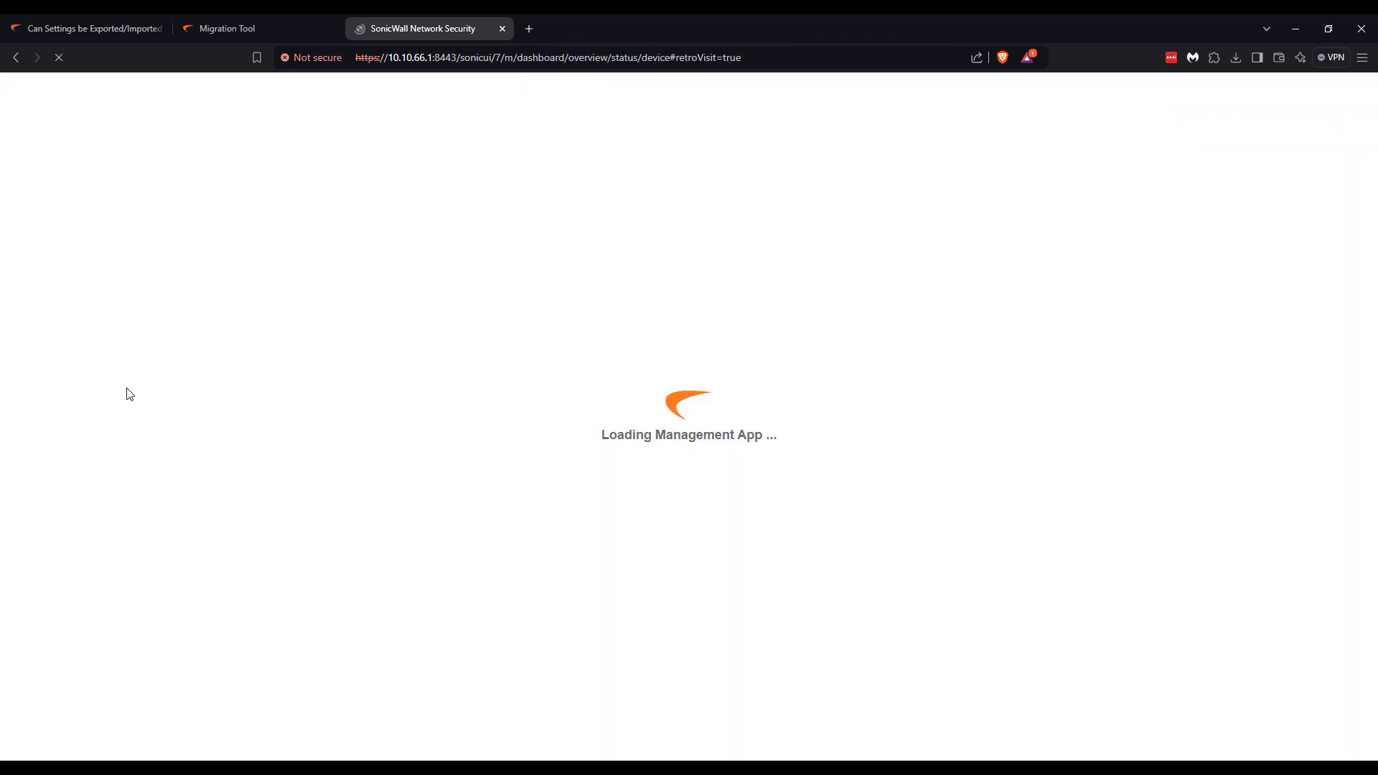